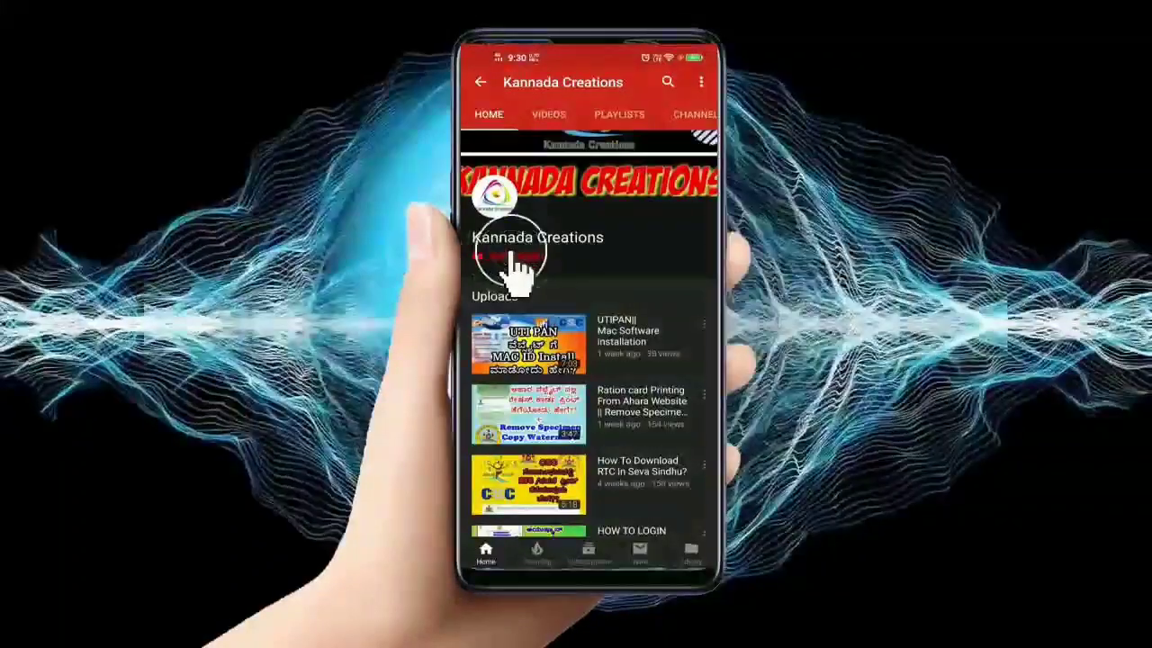
- Subscribe to the Kannada Creations channel and turn on its notification bell
click(514, 263)
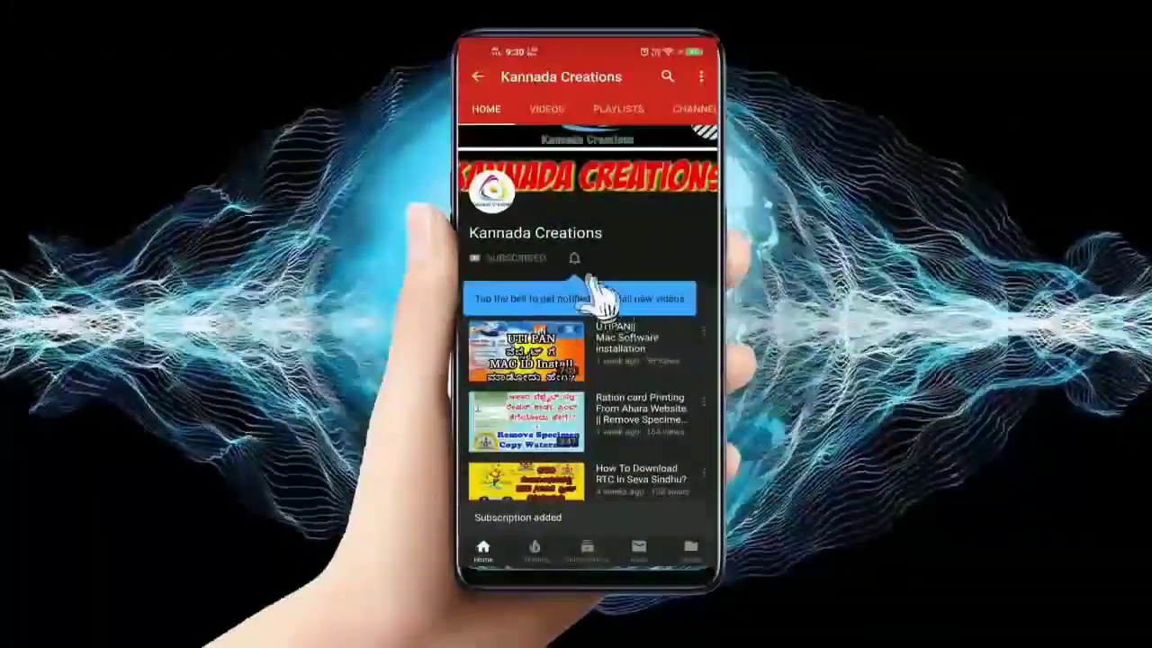
click(574, 258)
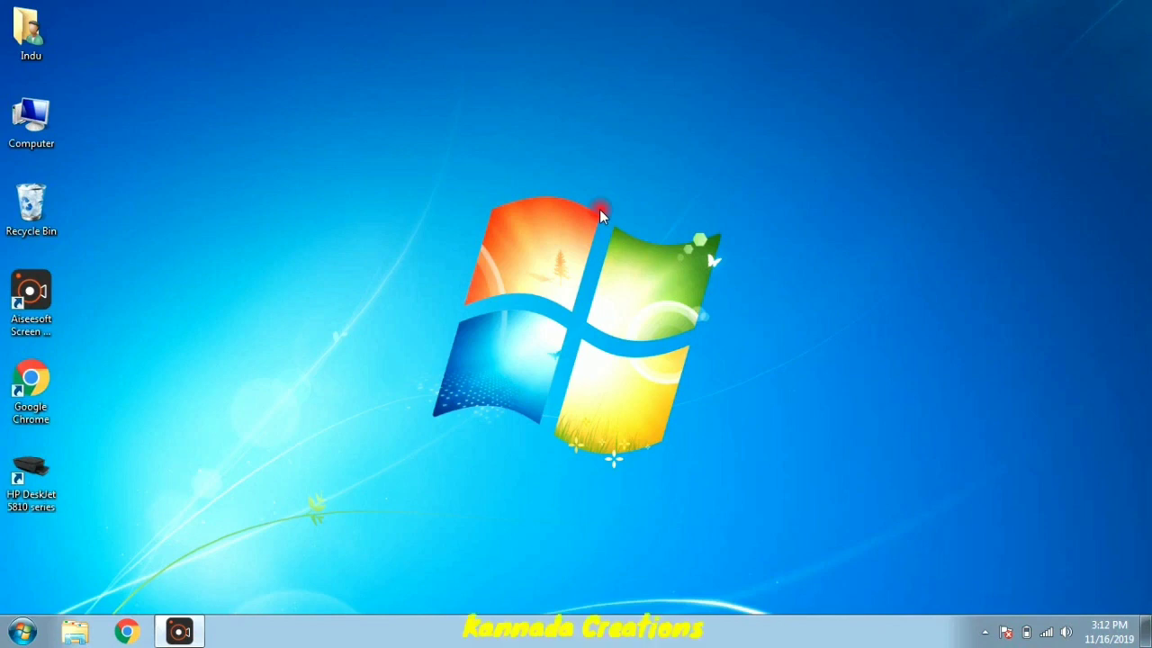
- Refresh the desktop and open Control Panel's installed programs list, maximized
right_click(864, 108)
click(889, 173)
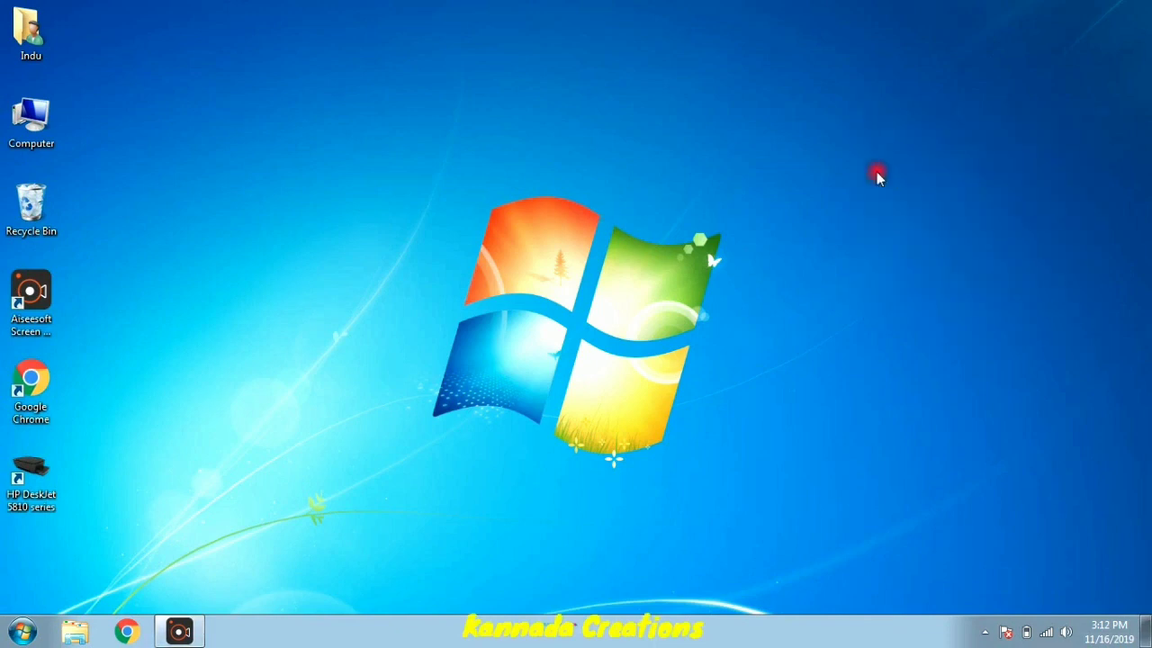
key(super)
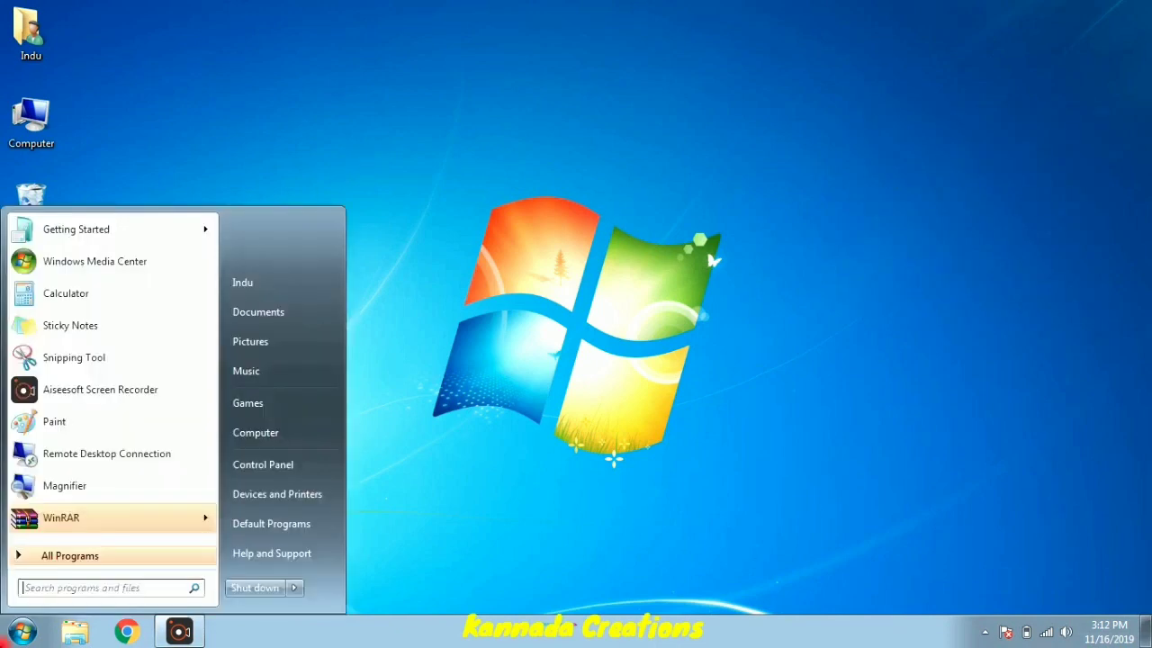
click(263, 465)
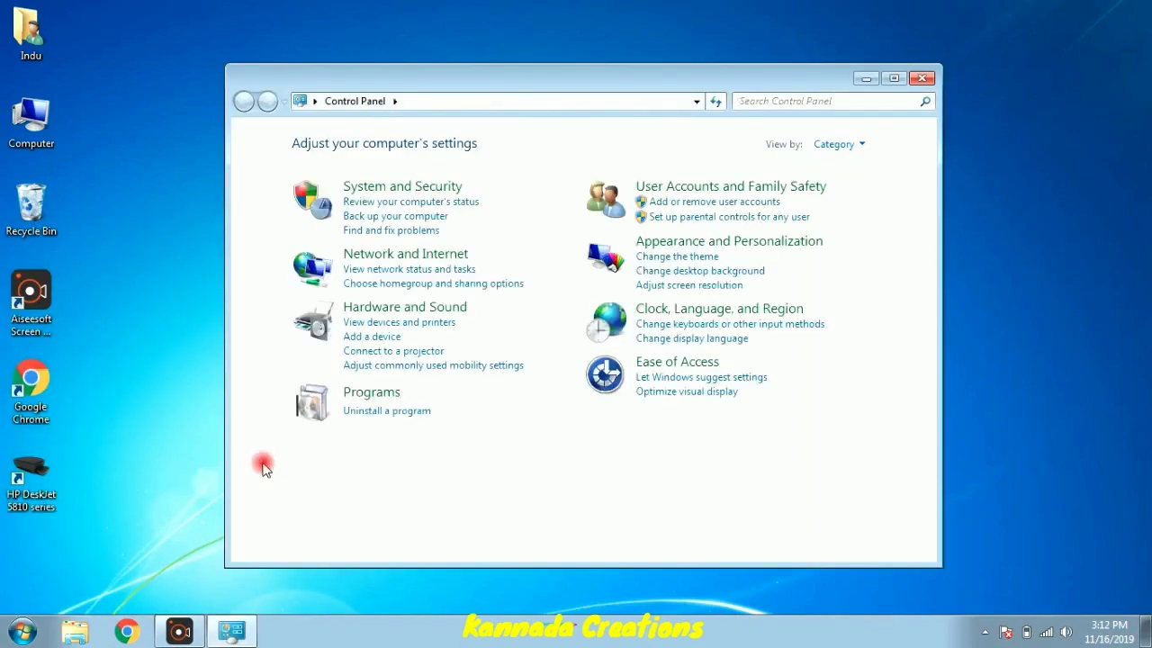
click(369, 412)
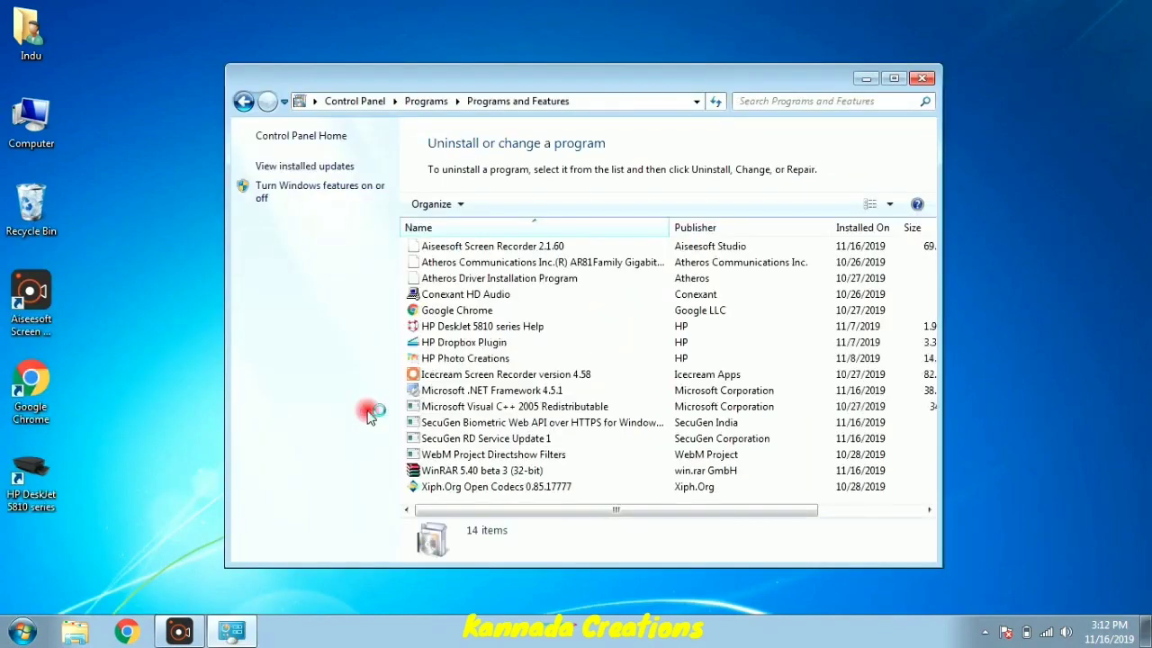
click(893, 79)
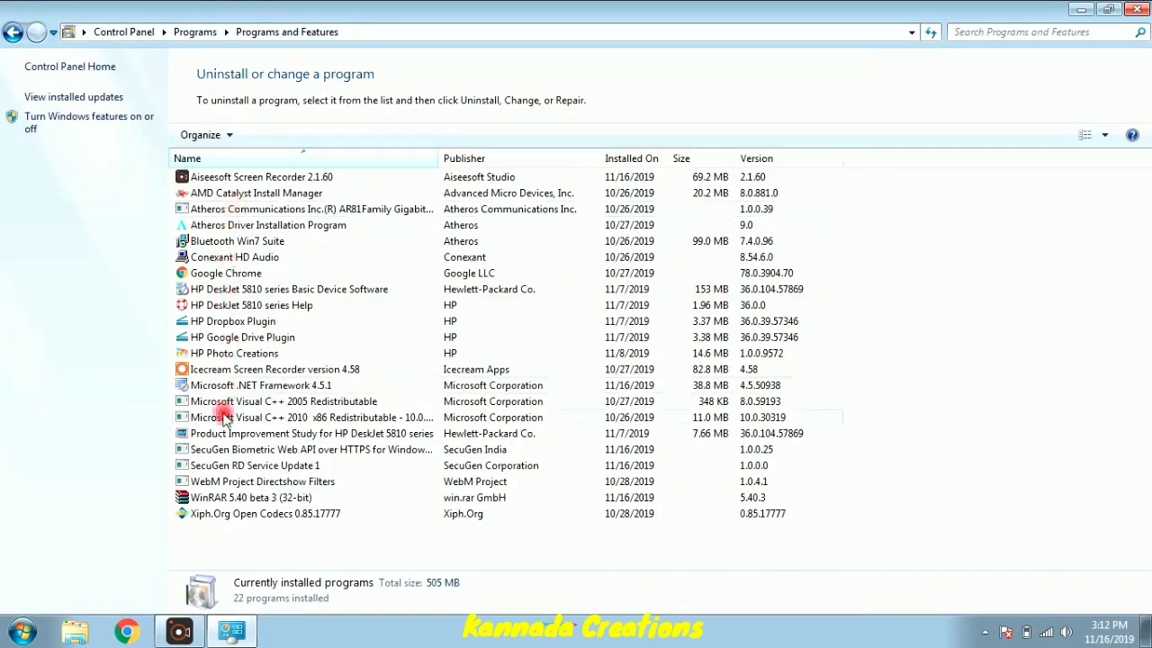
- Uninstall SecuGen Biometric Web API, declining the restart
click(231, 453)
right_click(231, 454)
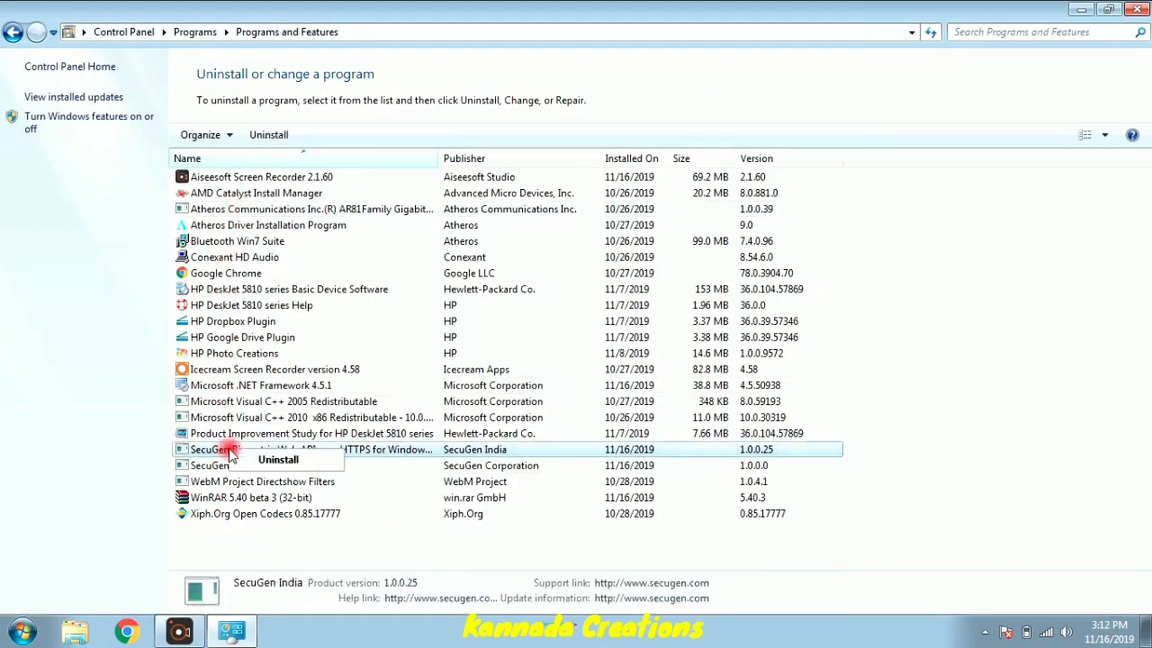
click(268, 461)
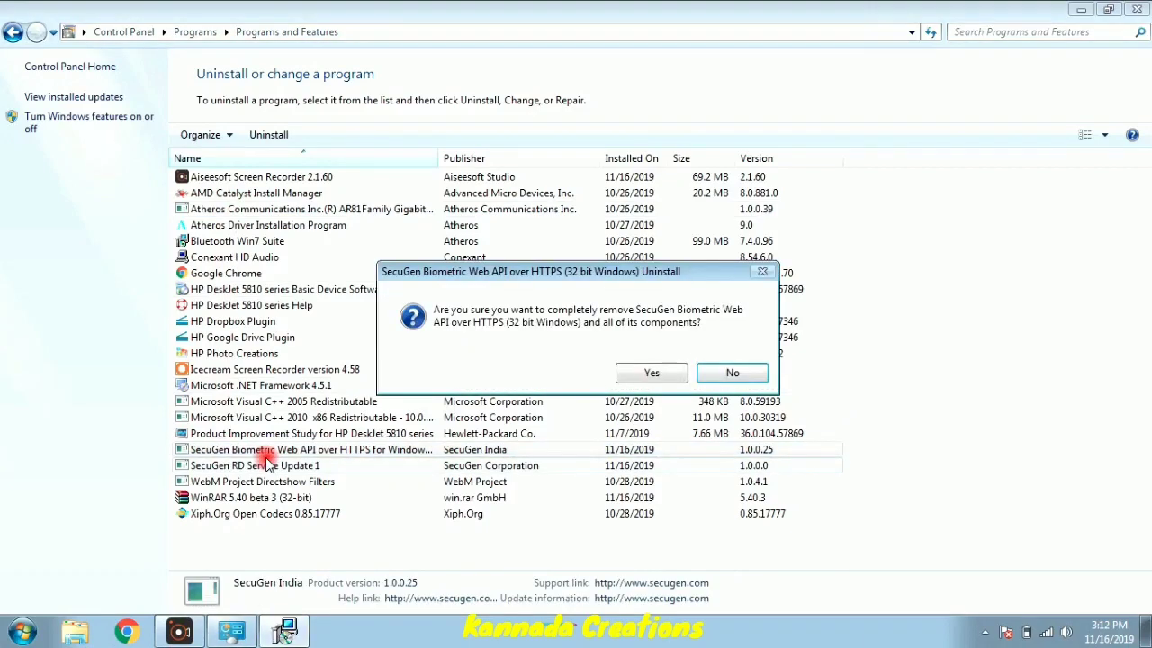
key(Return)
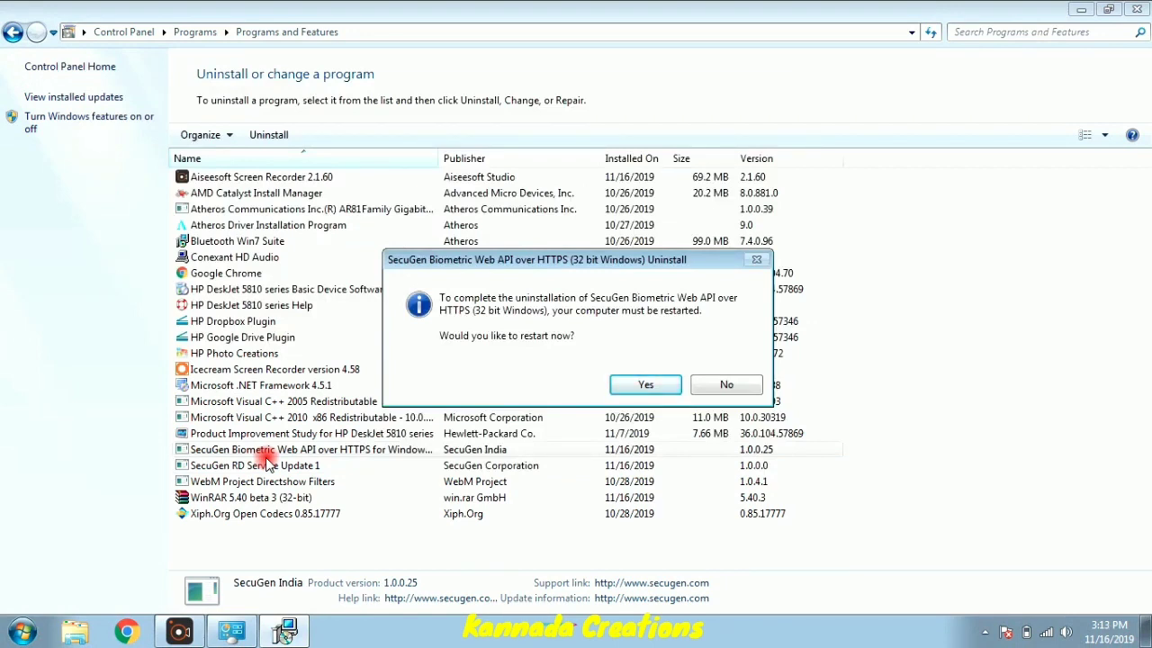
key(Tab)
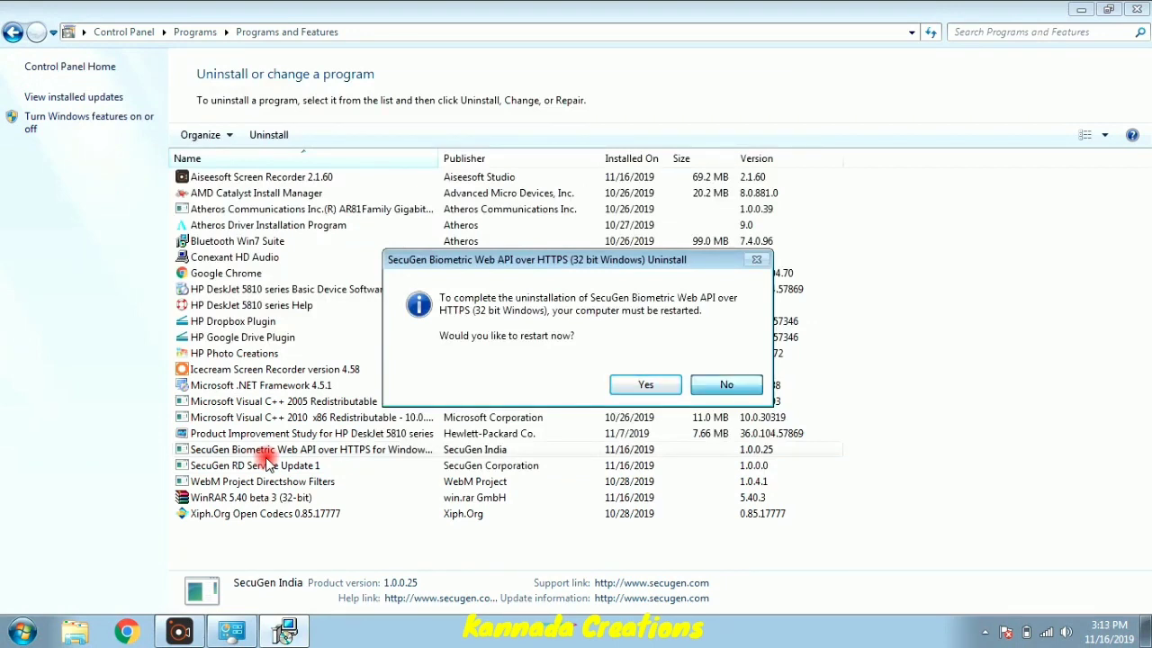
key(Return)
- Uninstall SecuGen RD Service Update 1 and close the programs window
click(238, 452)
right_click(238, 451)
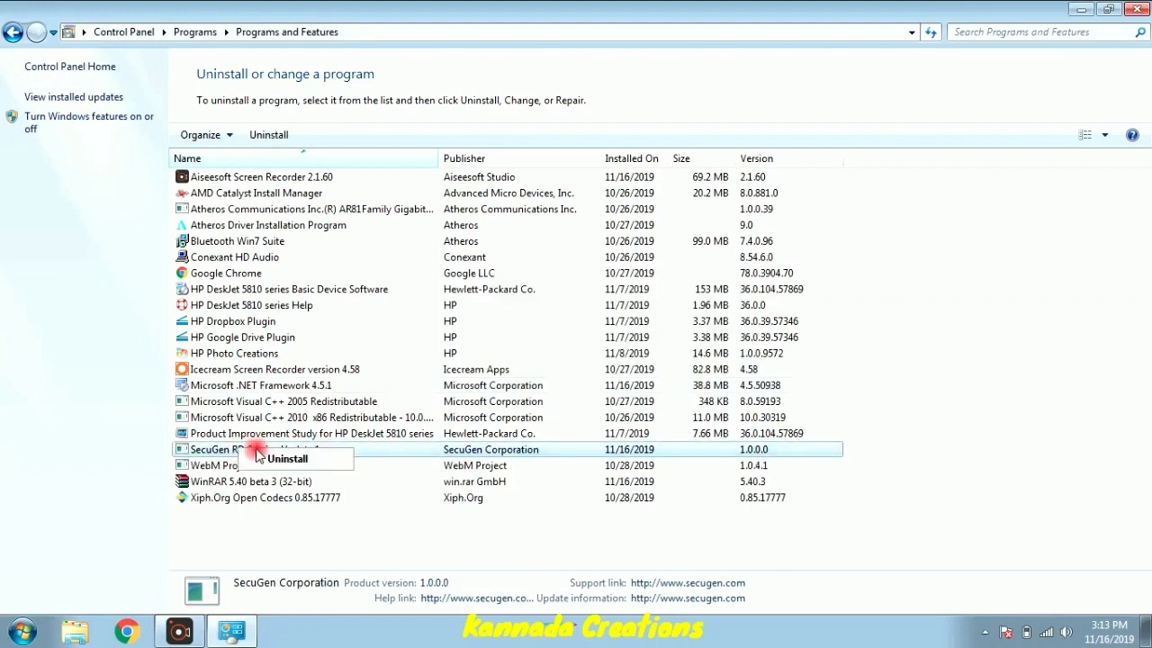
click(265, 459)
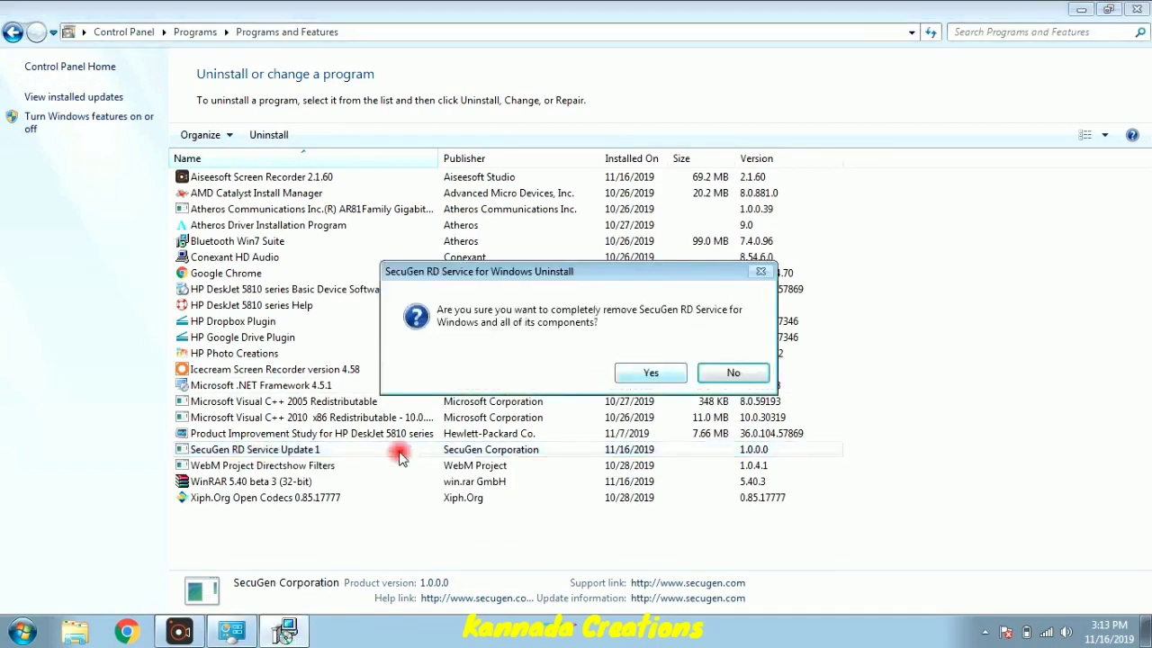
key(Return)
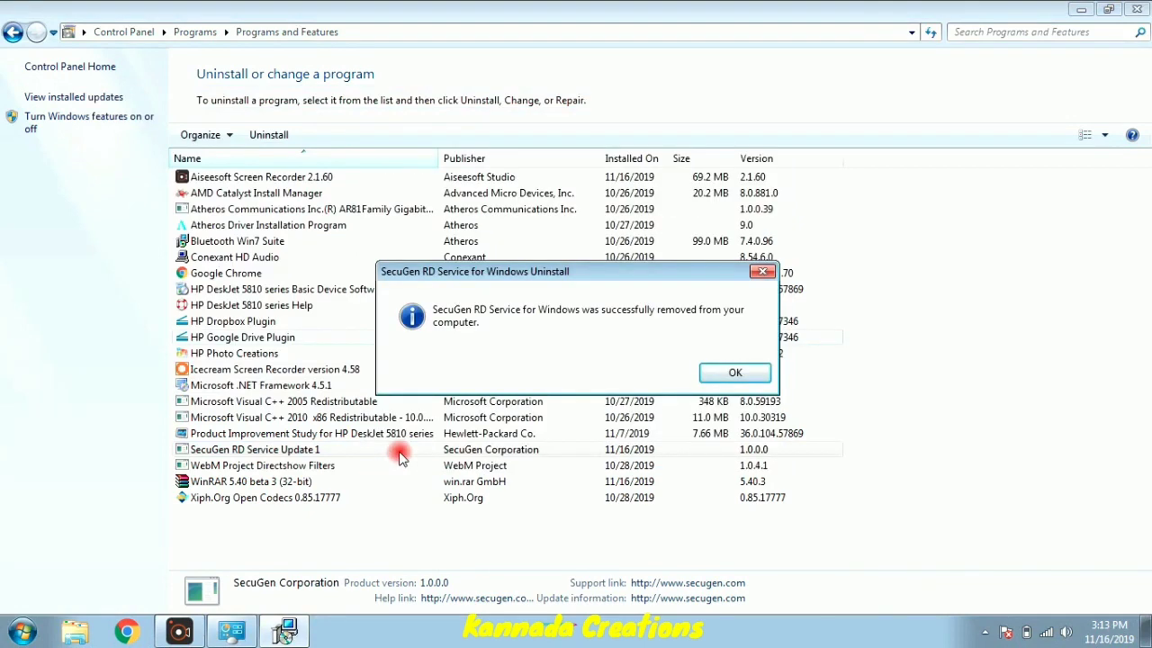
key(Return)
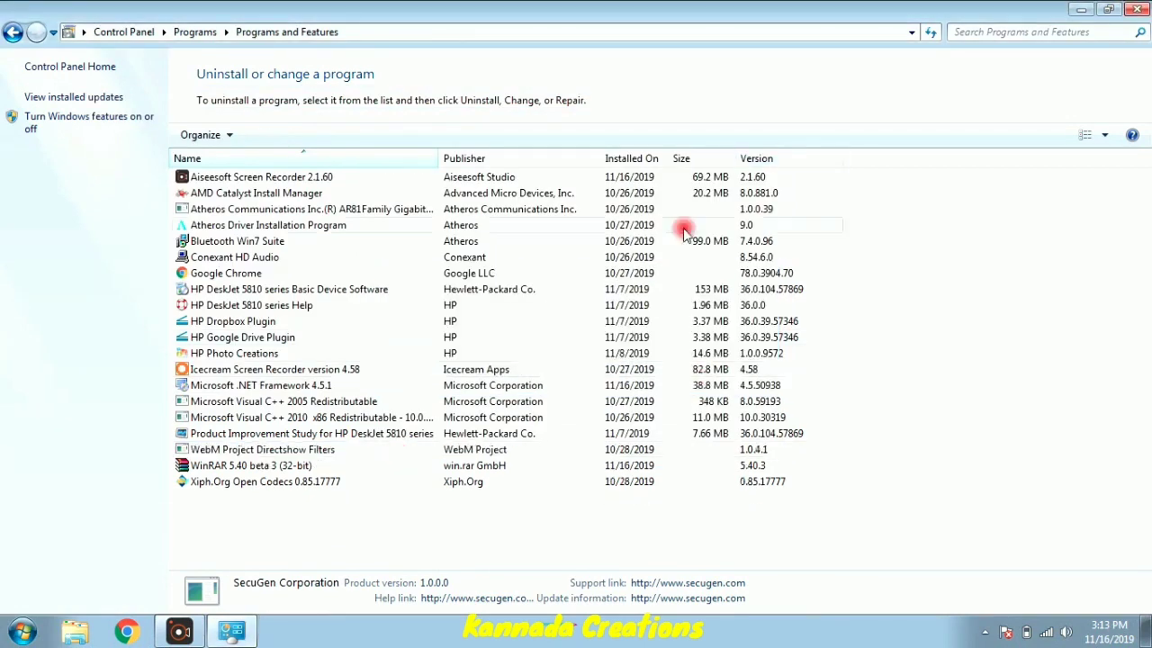
click(1141, 10)
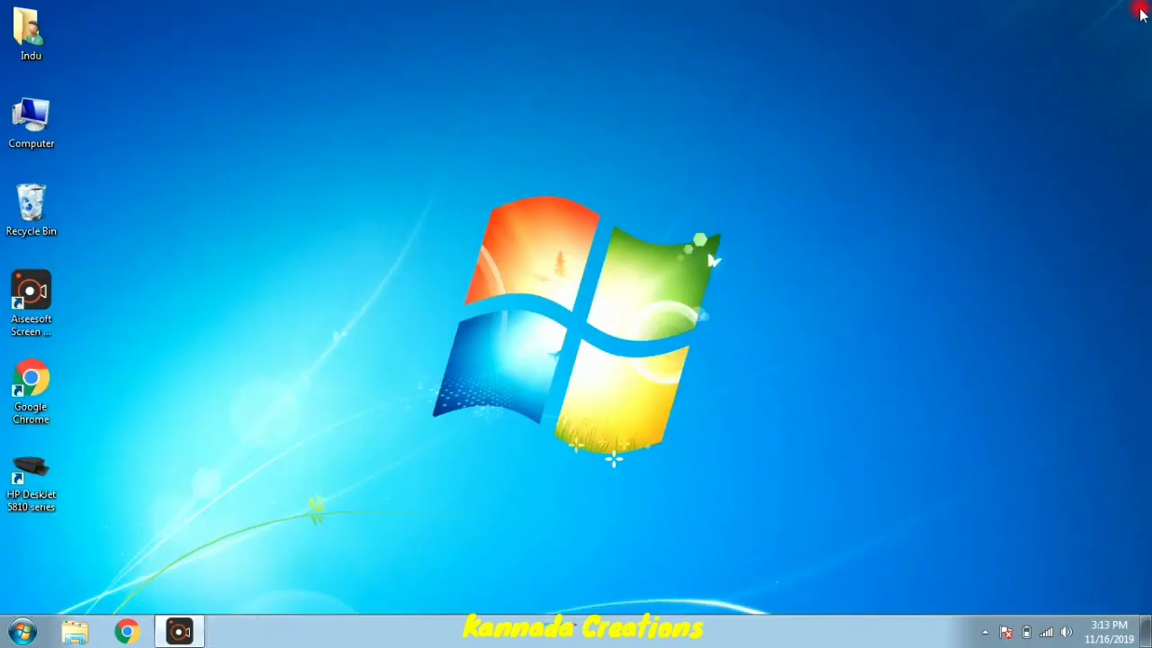
- Open Computer Management from the Computer icon and show Device Manager
right_click(13, 119)
click(47, 147)
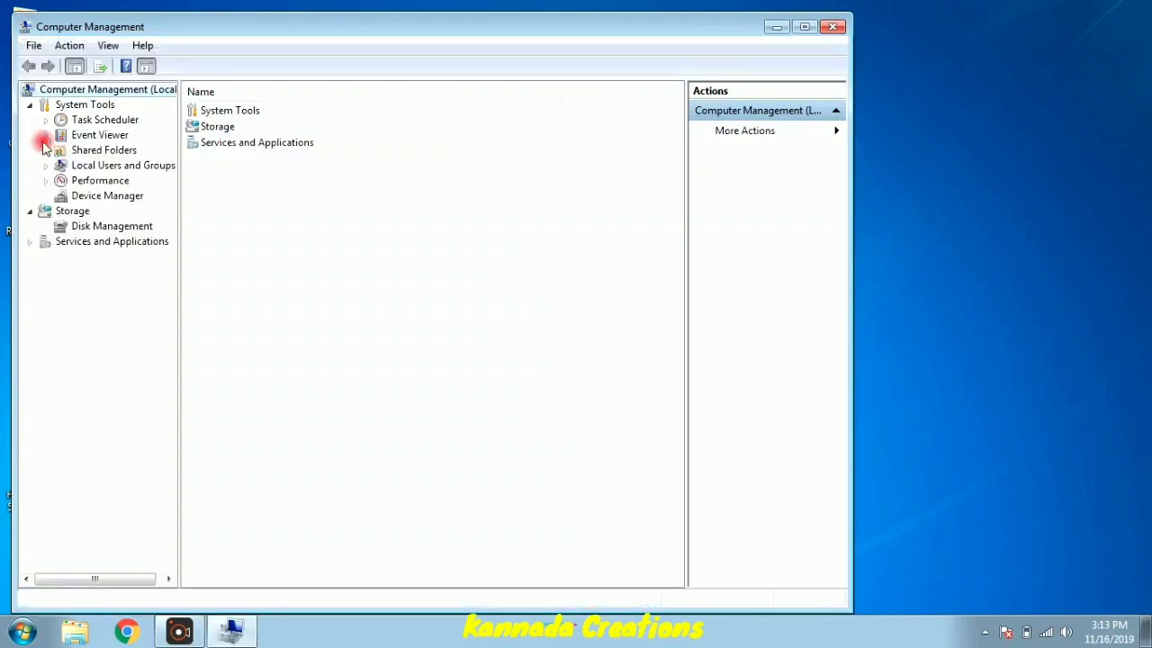
key(d)
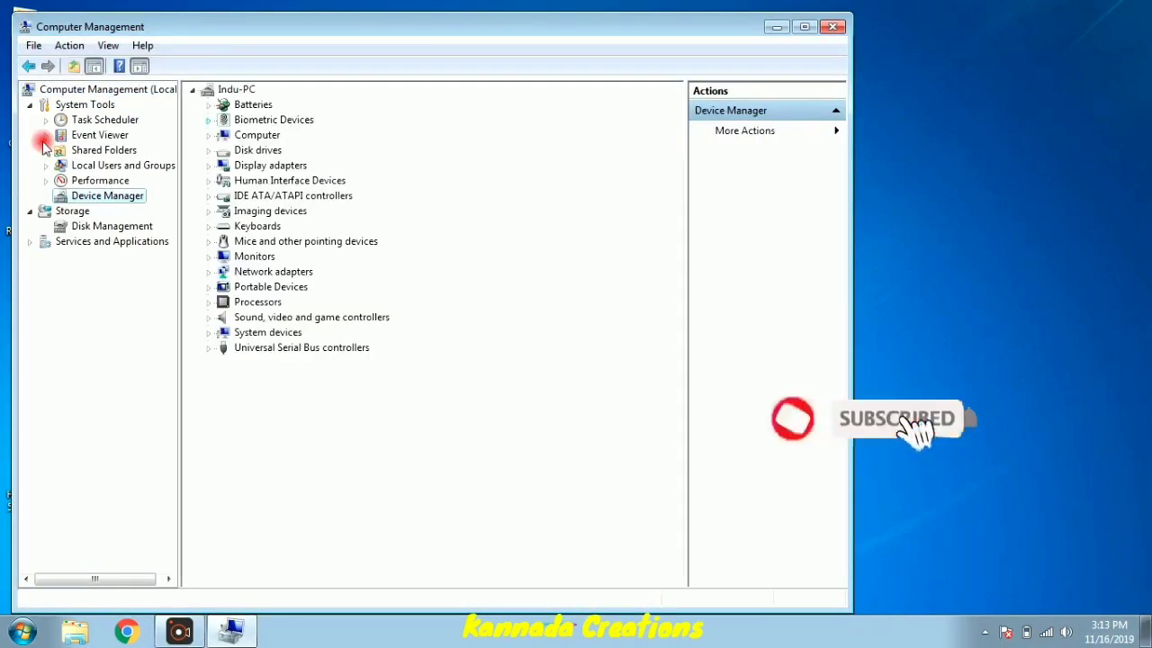
- Uninstall the SecuGen U20 USB FRD under Biometric Devices and close Computer Management
key(Tab)
key(Down)
key(Down)
key(Right)
key(Down)
key(shift+F10)
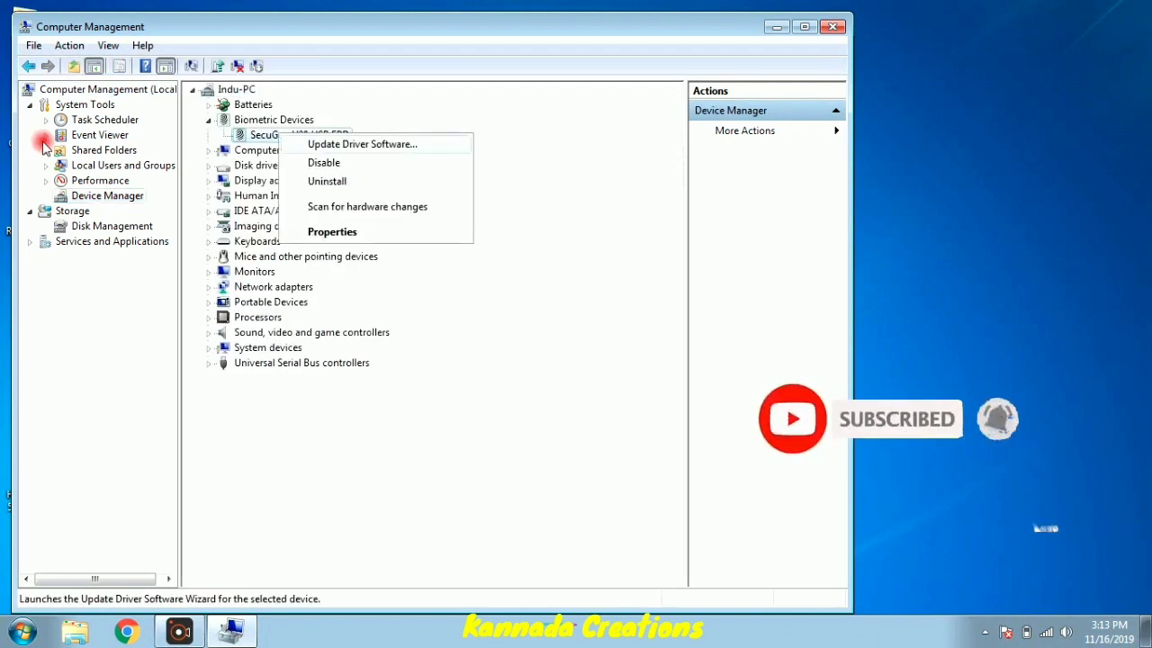
key(u)
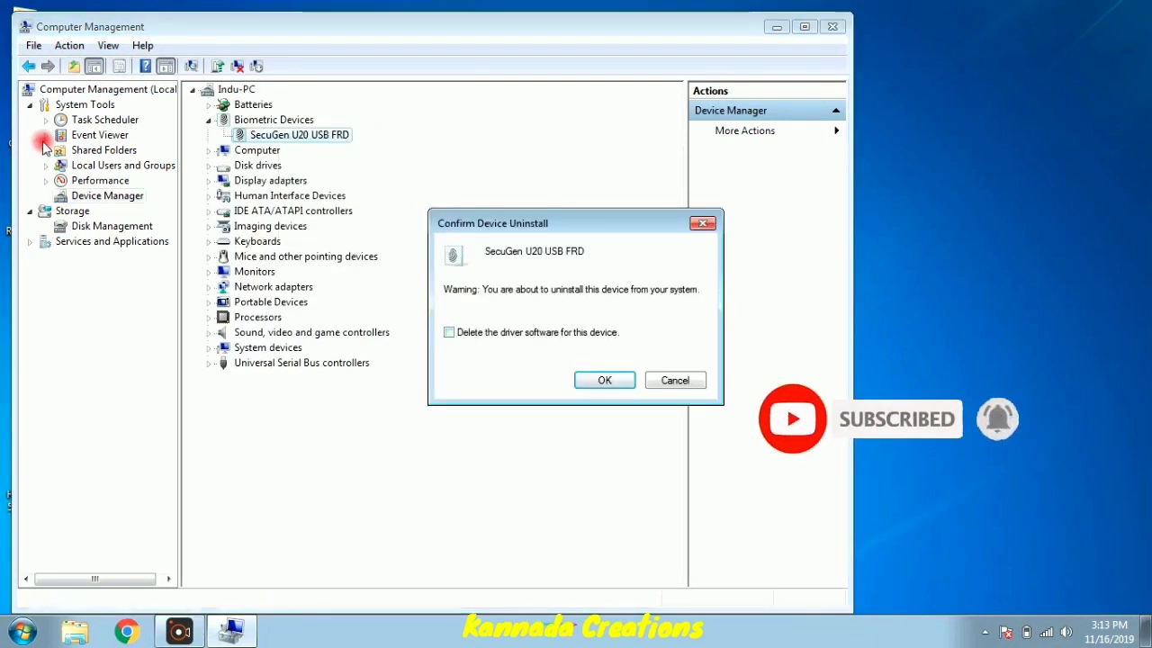
key(Return)
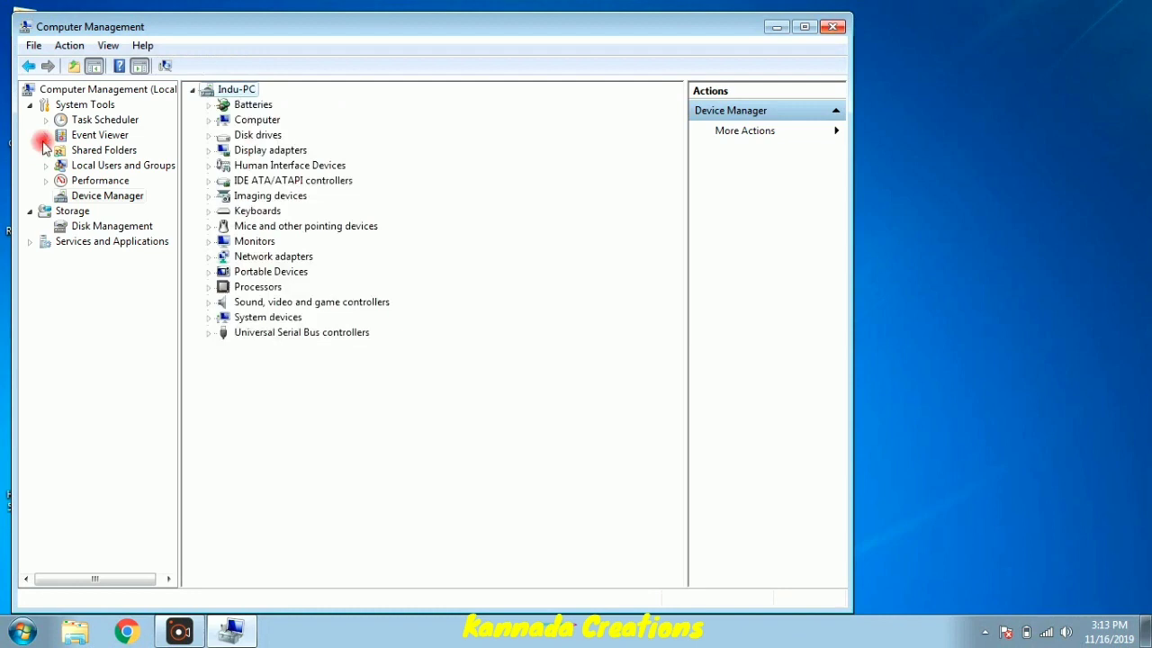
key(alt+F4)
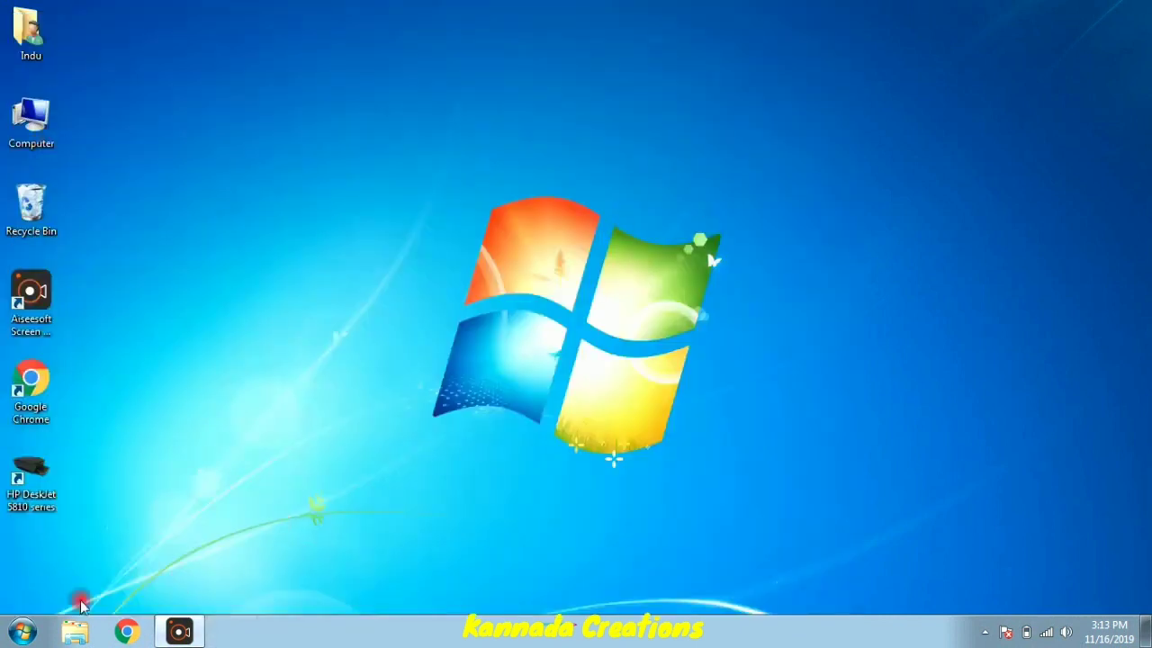
- Open the Computer window and check System properties showing 32-bit Windows 7 Ultimate
click(22, 630)
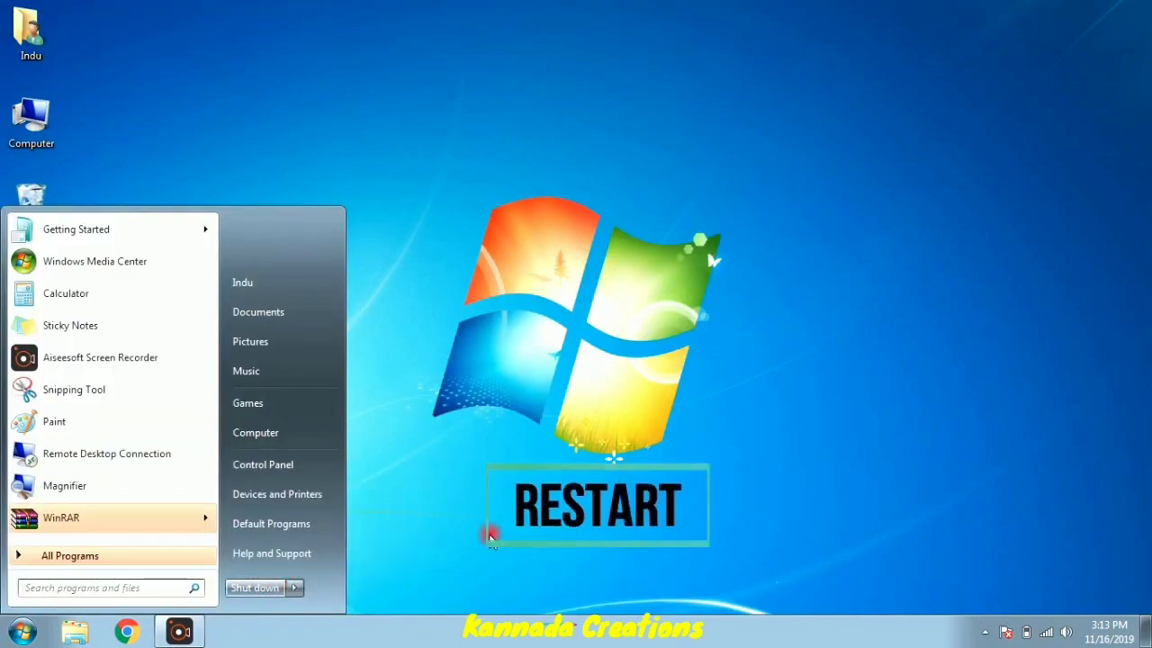
click(490, 535)
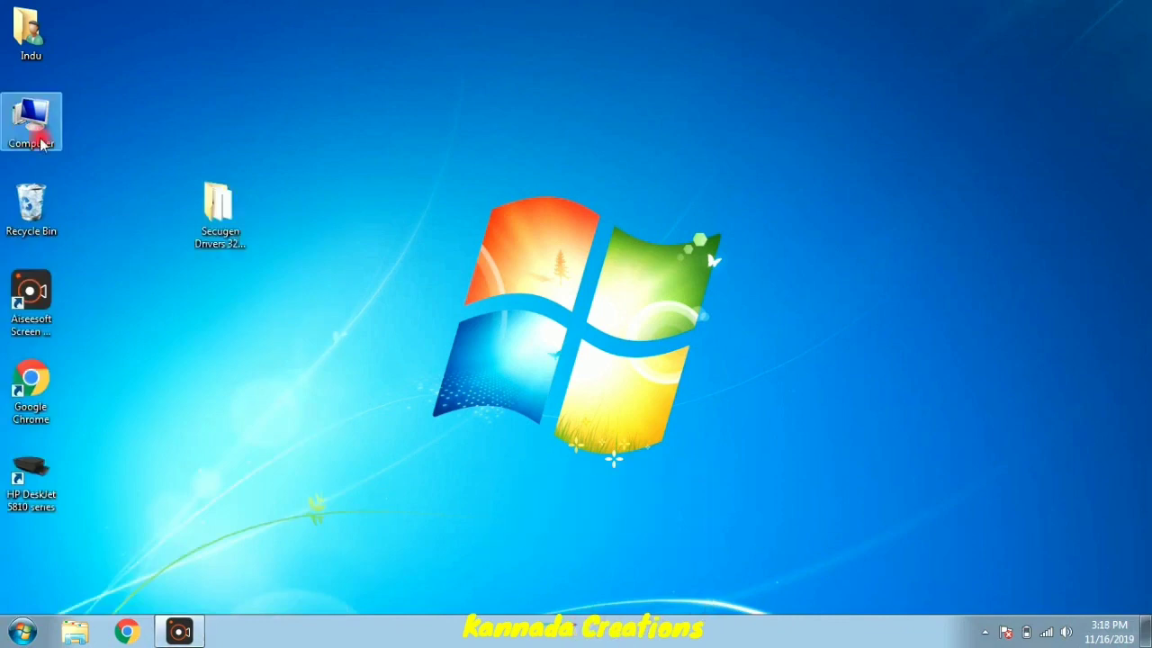
double_click(40, 144)
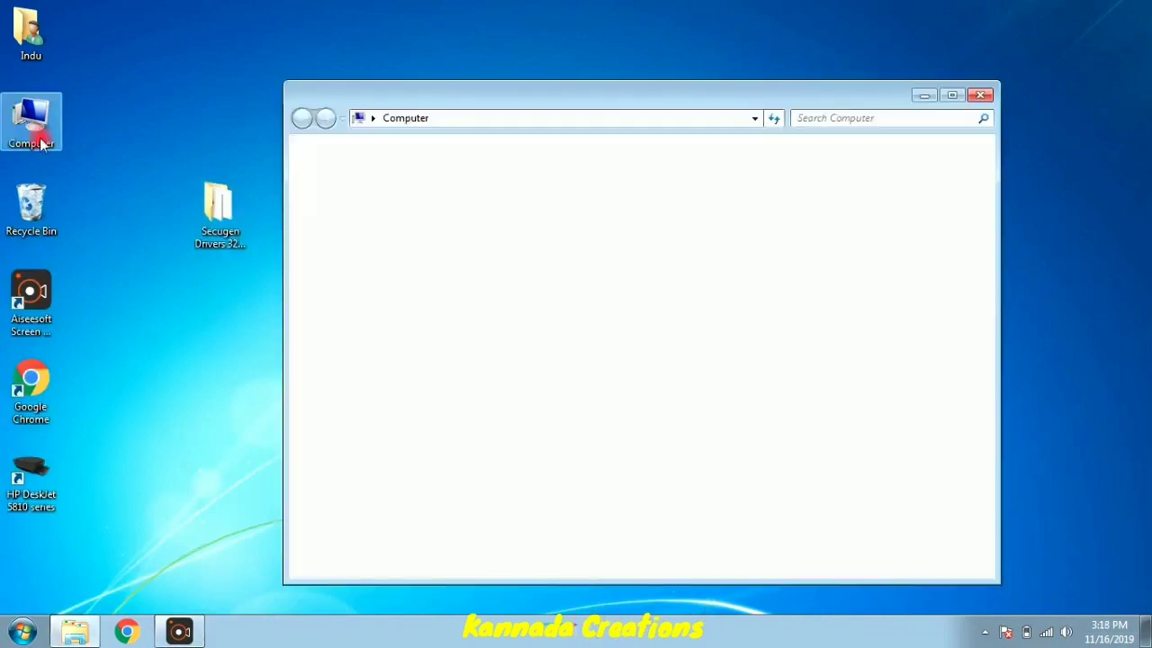
right_click(582, 379)
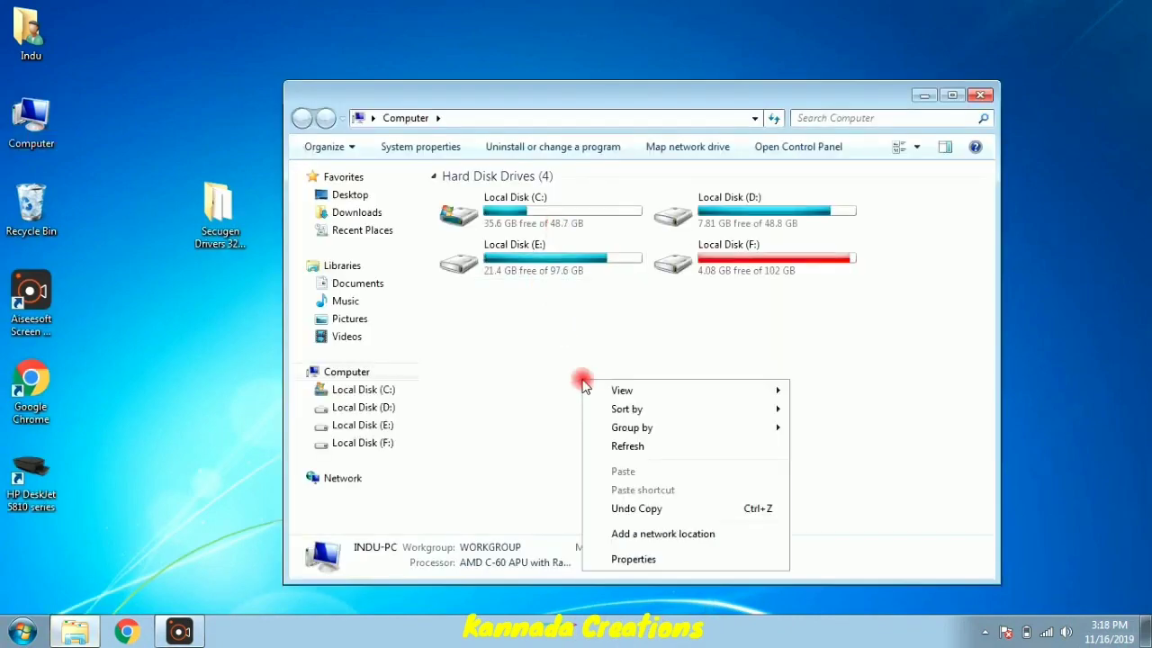
click(661, 564)
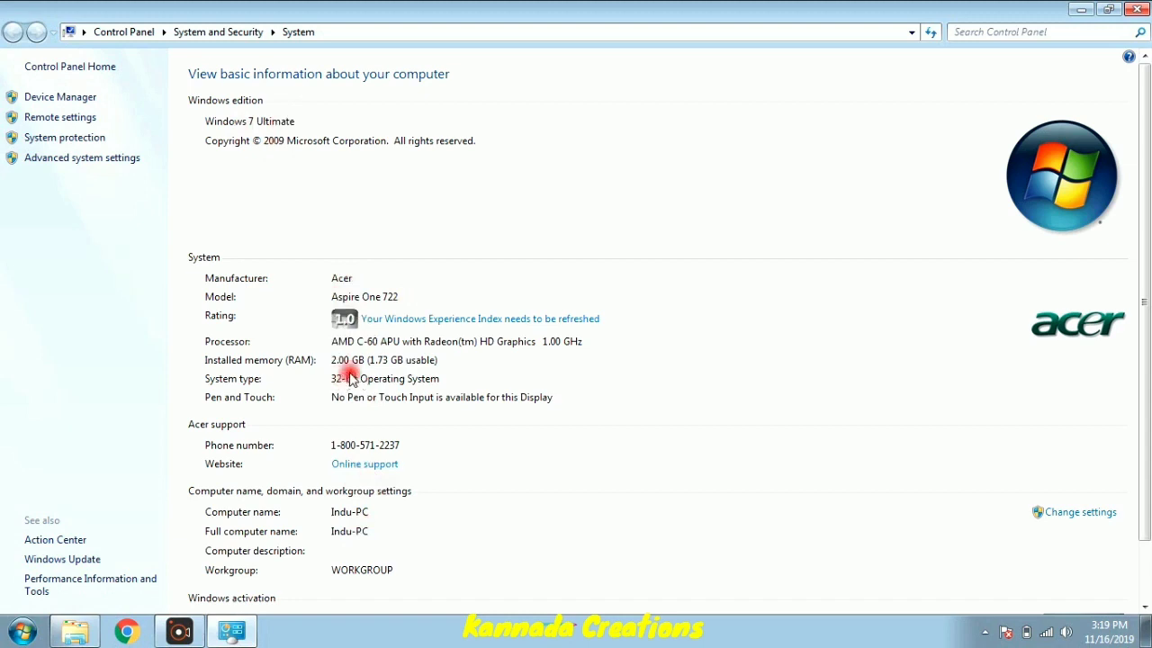
click(1138, 11)
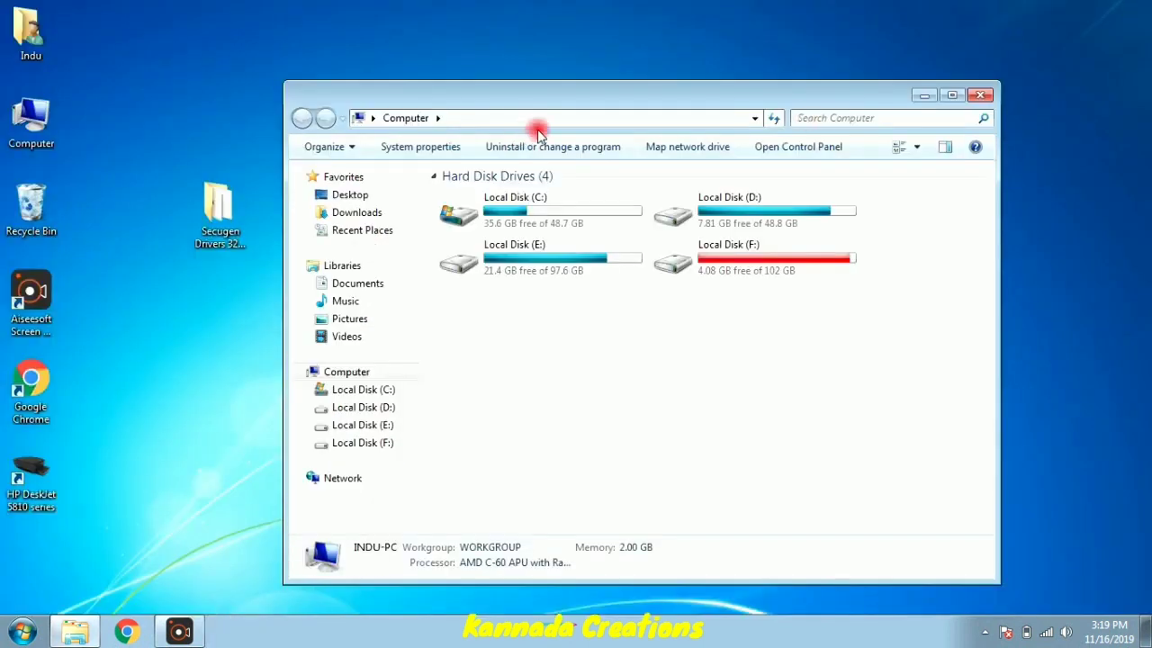
drag(573, 93, 671, 84)
- Extract SGIRD_S_WIN32_10025, SGIRD_WIN32_UPD1 and U20_Legacy_Driver_v127 archives into their own folders
double_click(218, 221)
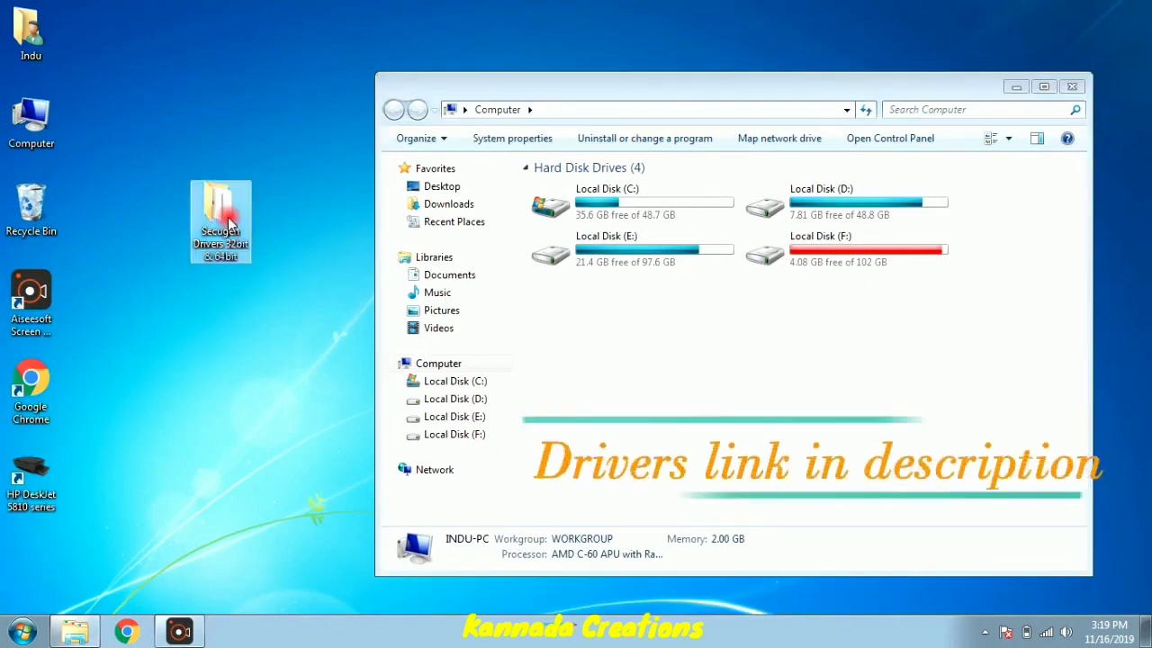
drag(751, 108, 567, 110)
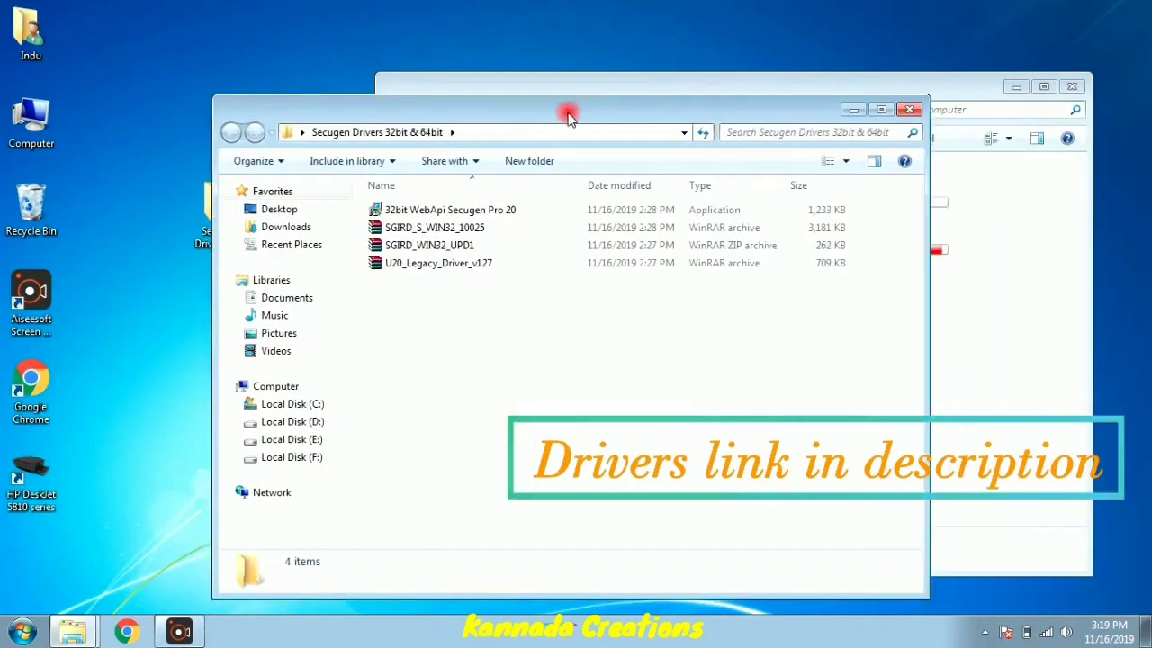
click(452, 231)
right_click(446, 231)
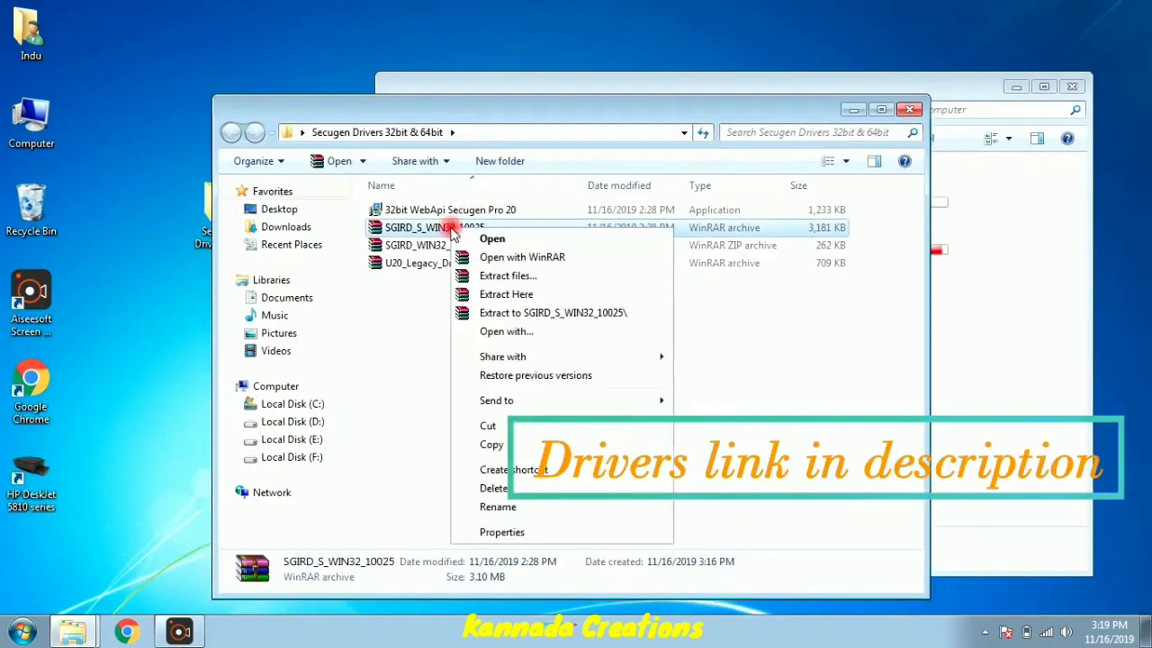
click(504, 313)
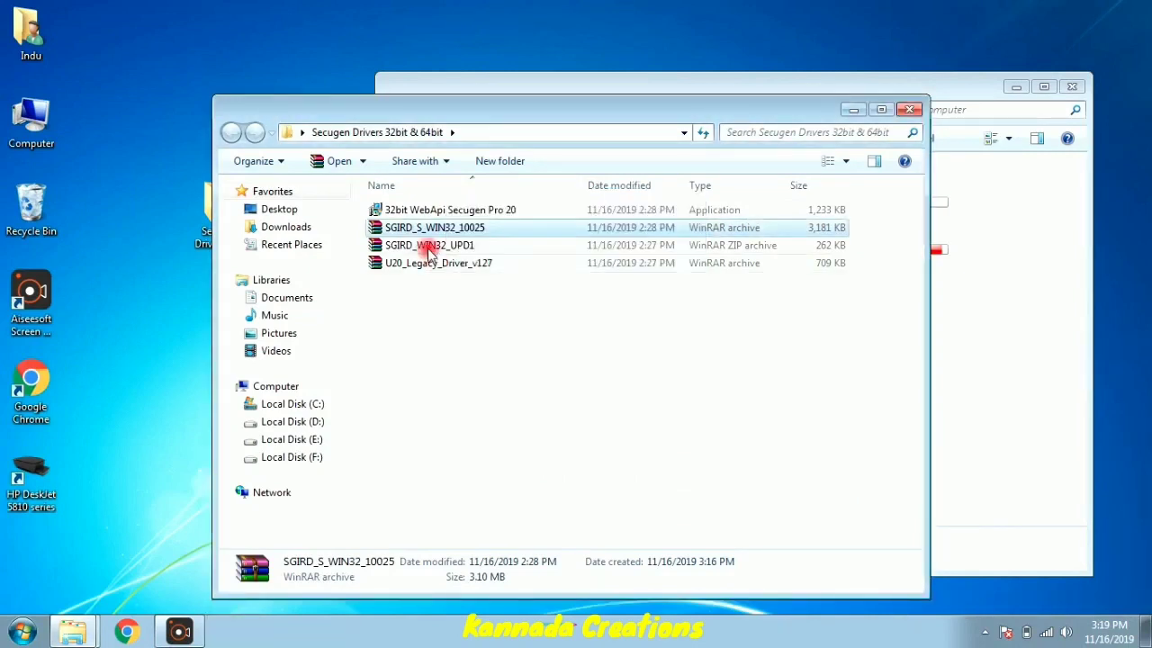
click(421, 263)
right_click(421, 264)
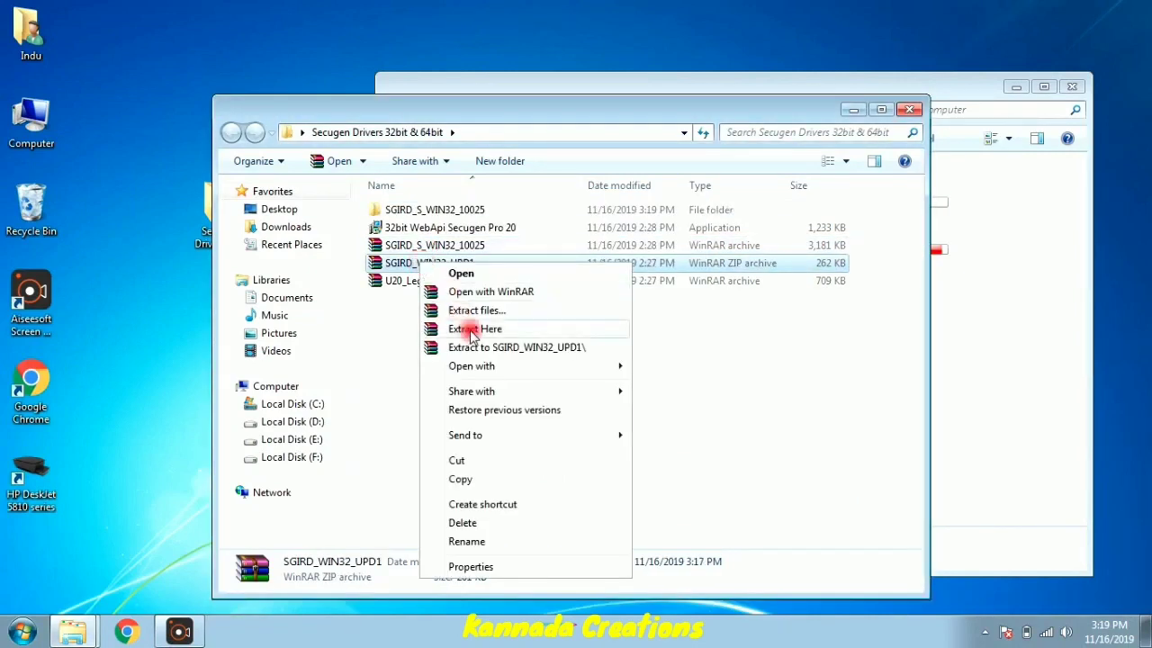
click(472, 346)
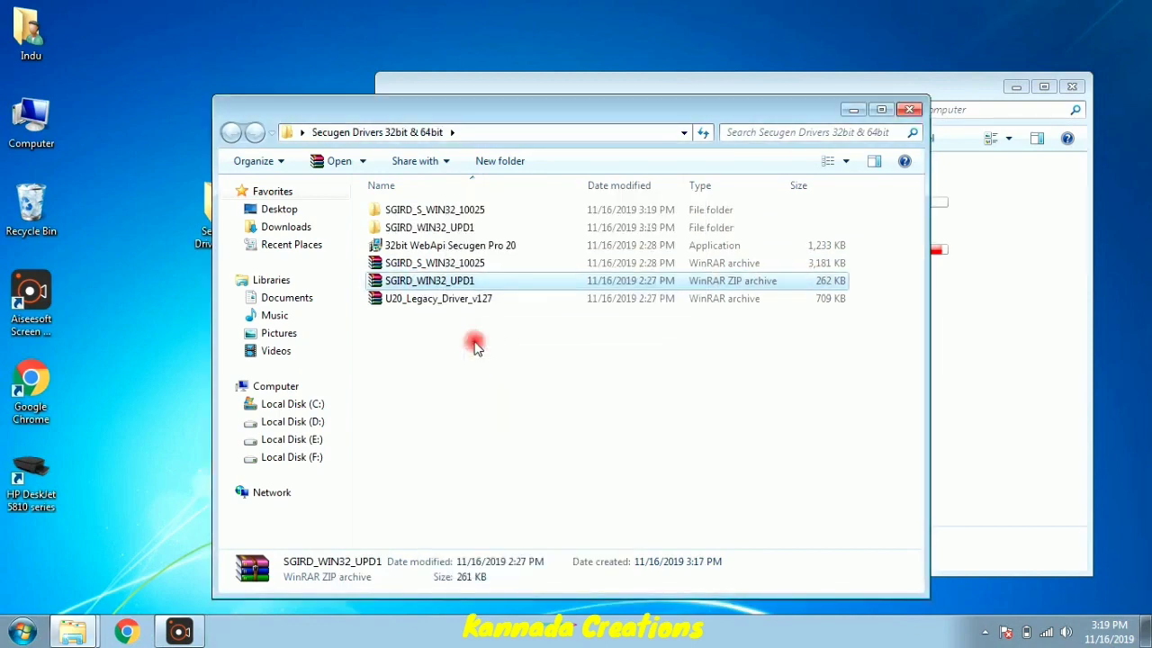
click(423, 299)
right_click(423, 298)
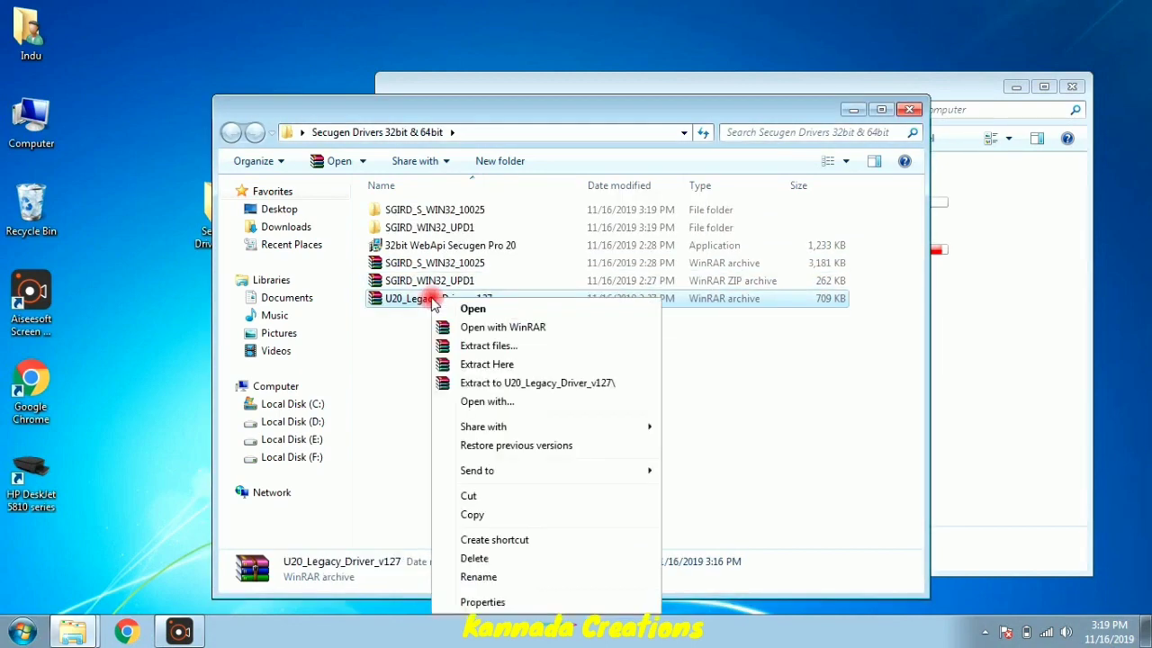
click(483, 383)
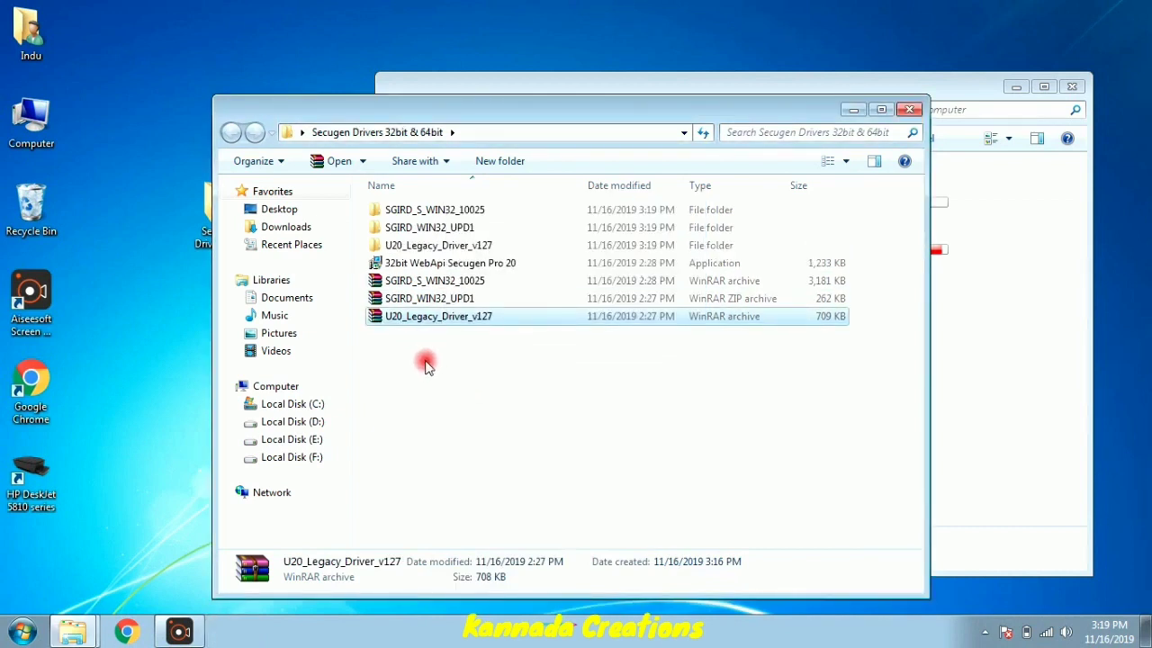
- Delete the three original driver archives
drag(432, 361, 417, 286)
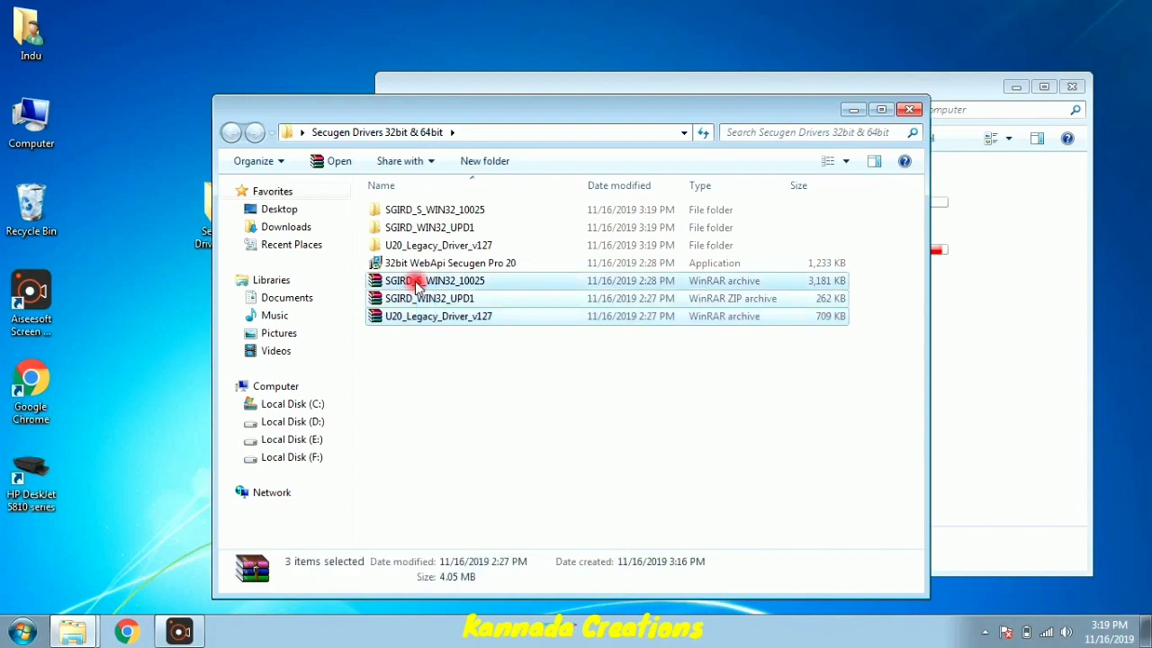
right_click(417, 286)
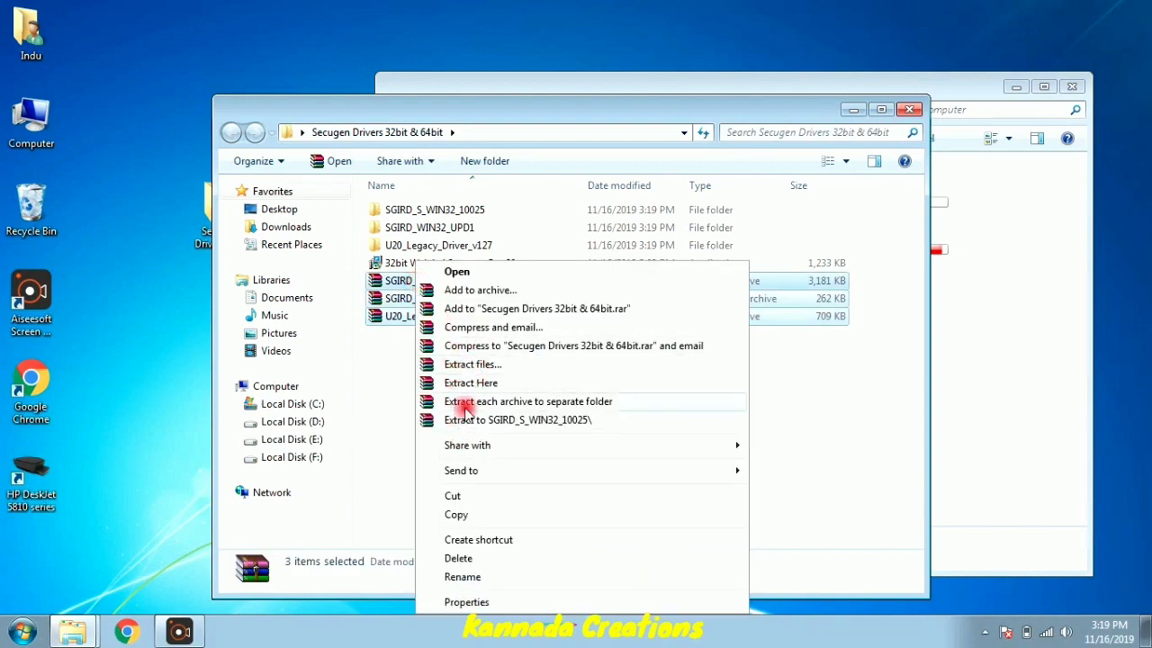
click(458, 558)
click(637, 329)
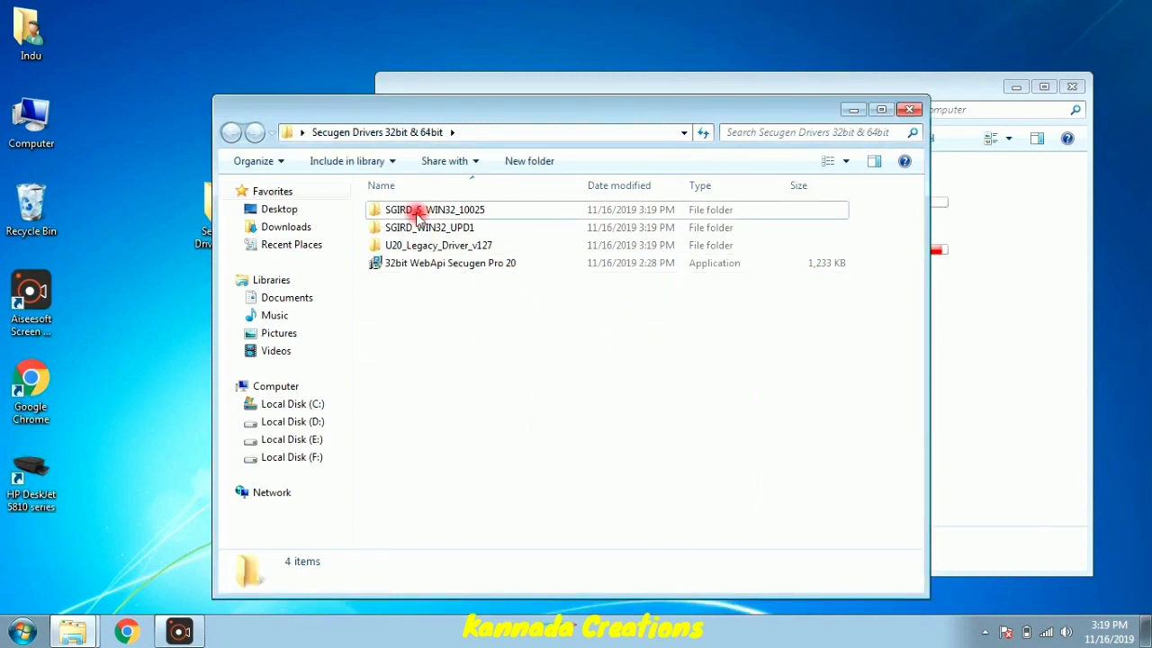
- Run the SGIRD_S_WIN32_10025 setup to install RD Service (HTTPS) into C:\Program Files\SecuGen\RDService
click(383, 209)
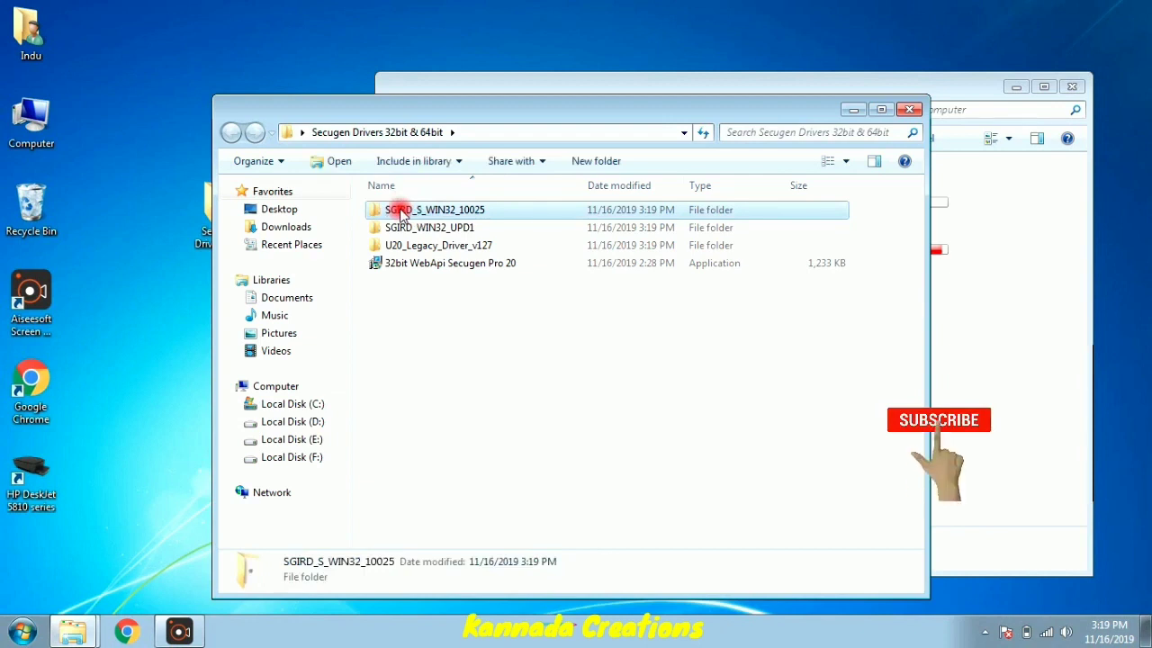
double_click(402, 210)
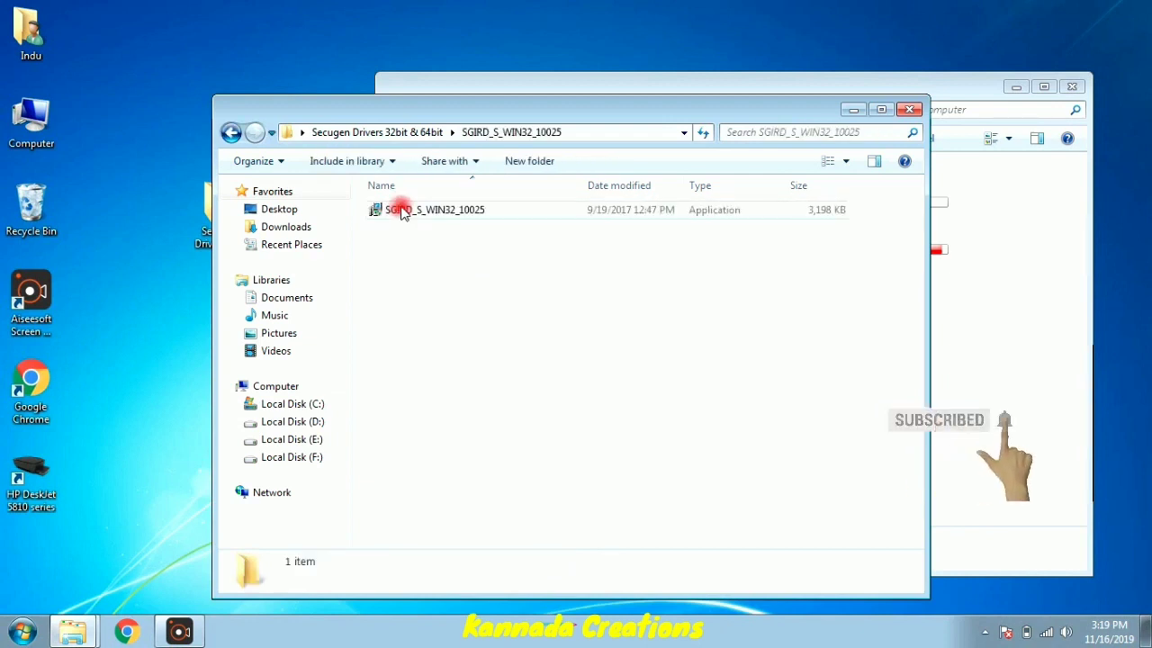
double_click(405, 212)
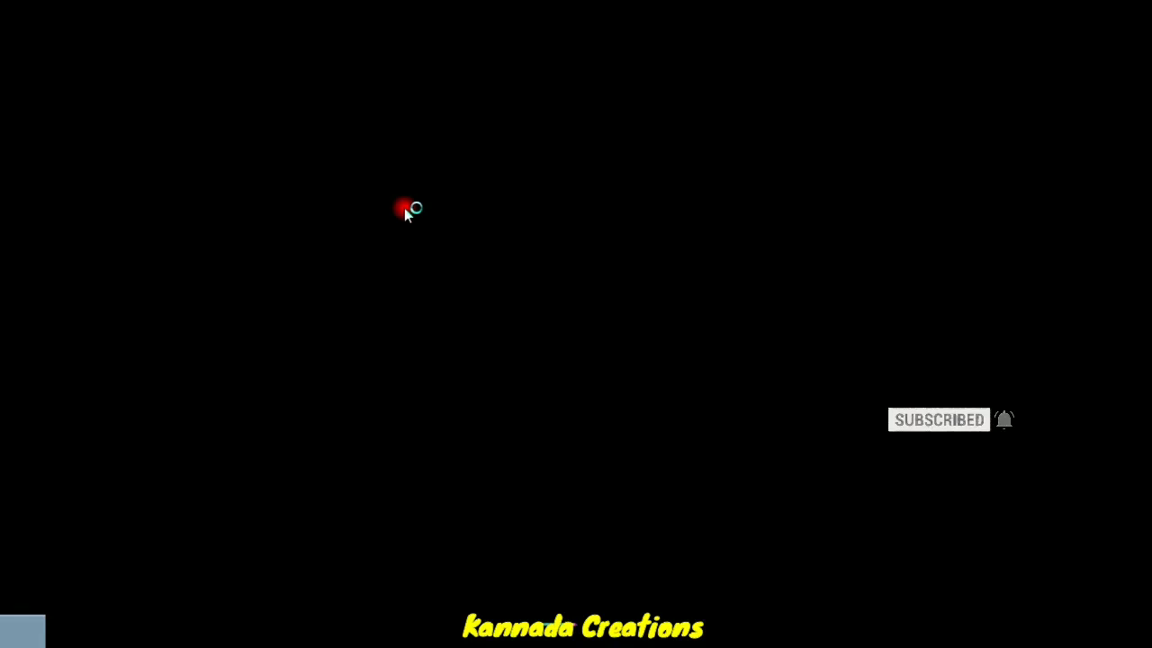
click(624, 387)
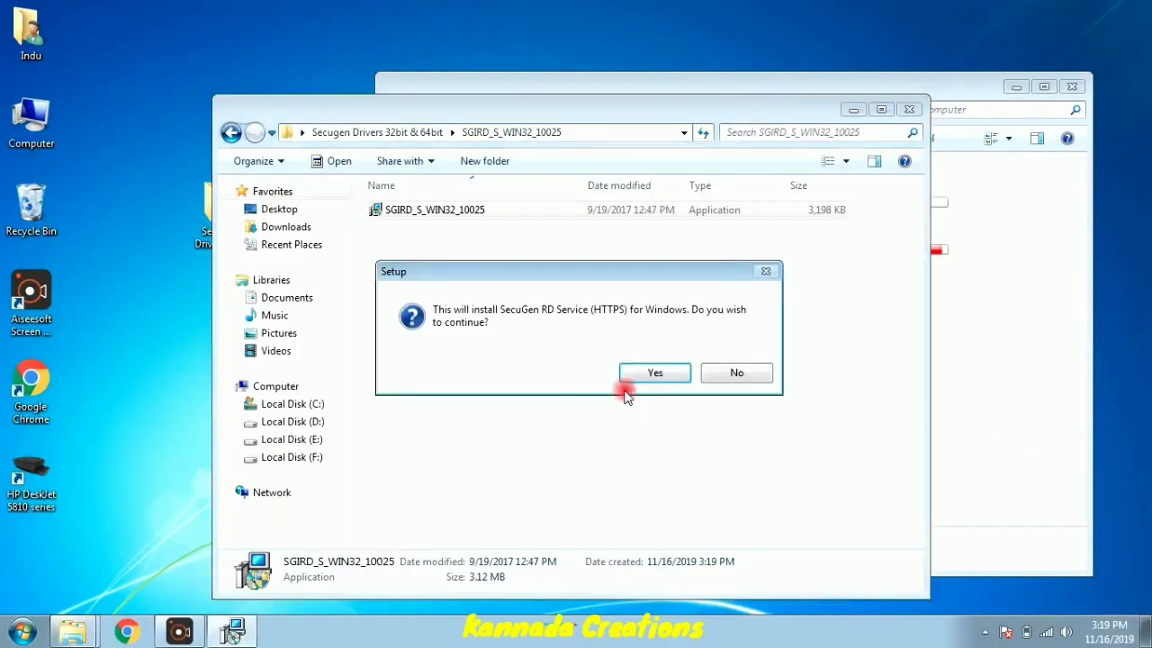
click(628, 378)
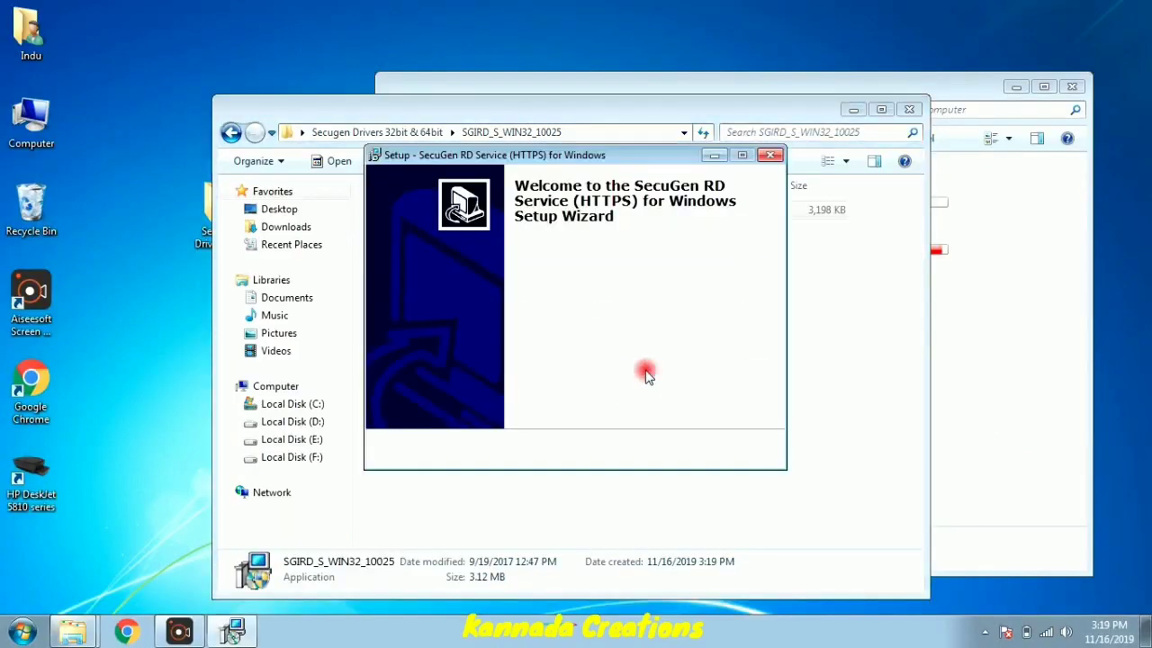
key(Return)
key(Return)
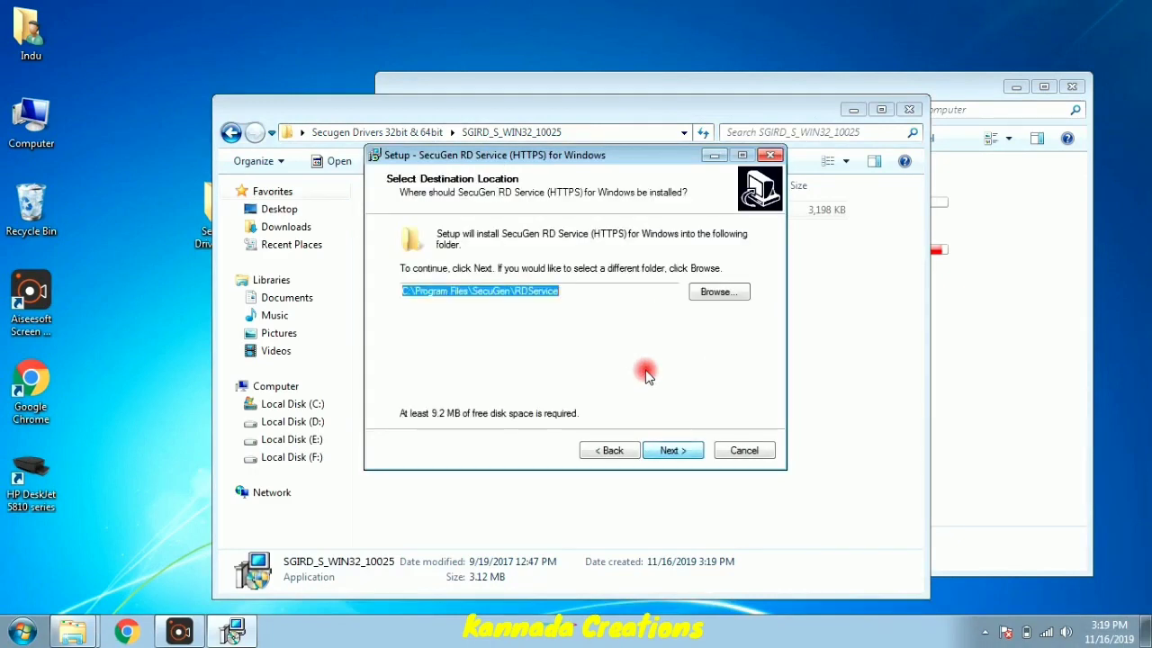
key(Return)
key(Return)
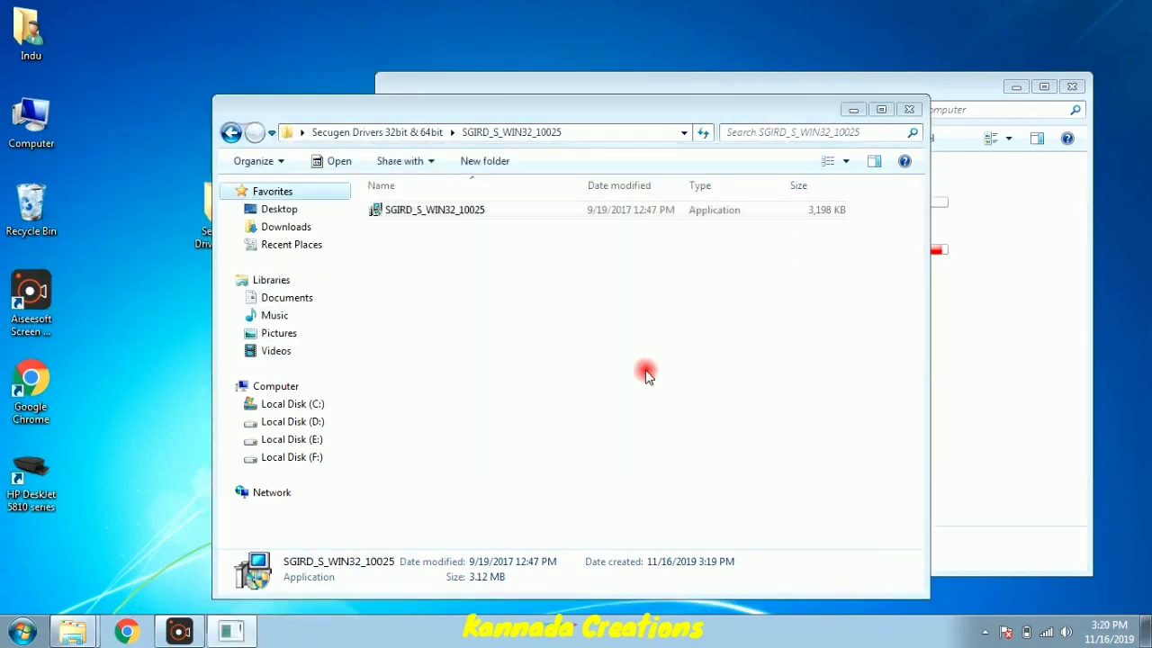
click(231, 132)
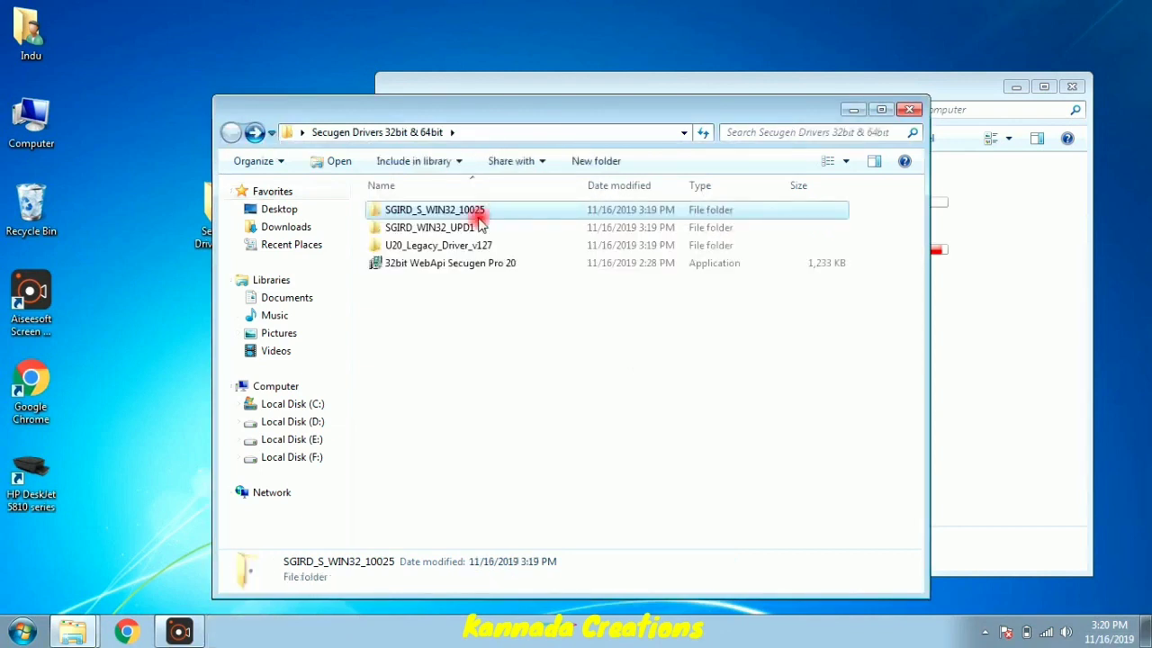
- Run the SGIRD_WIN32_UPD1 setup to install RD Service Update 1, then return to the drivers folder
click(441, 228)
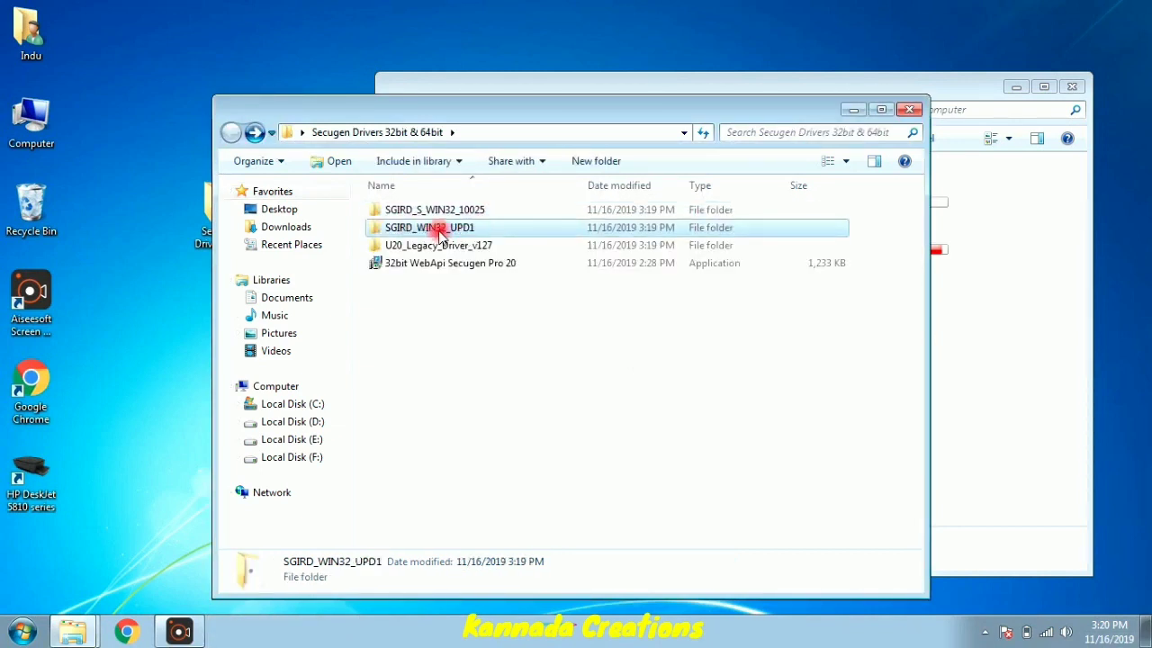
double_click(441, 230)
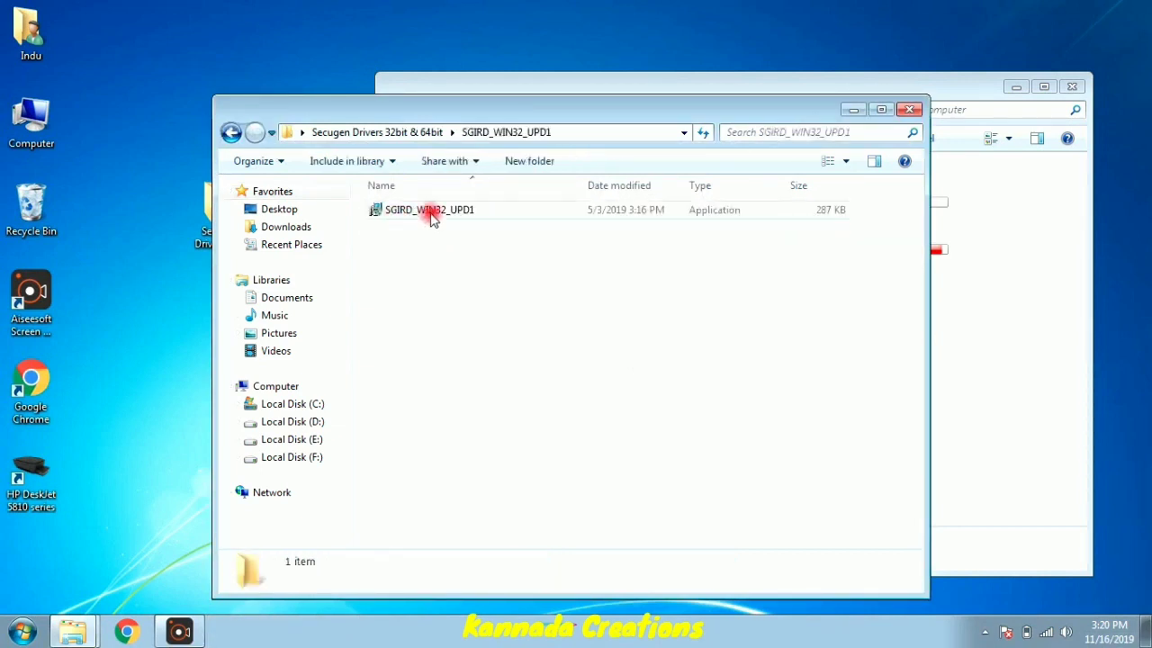
double_click(429, 213)
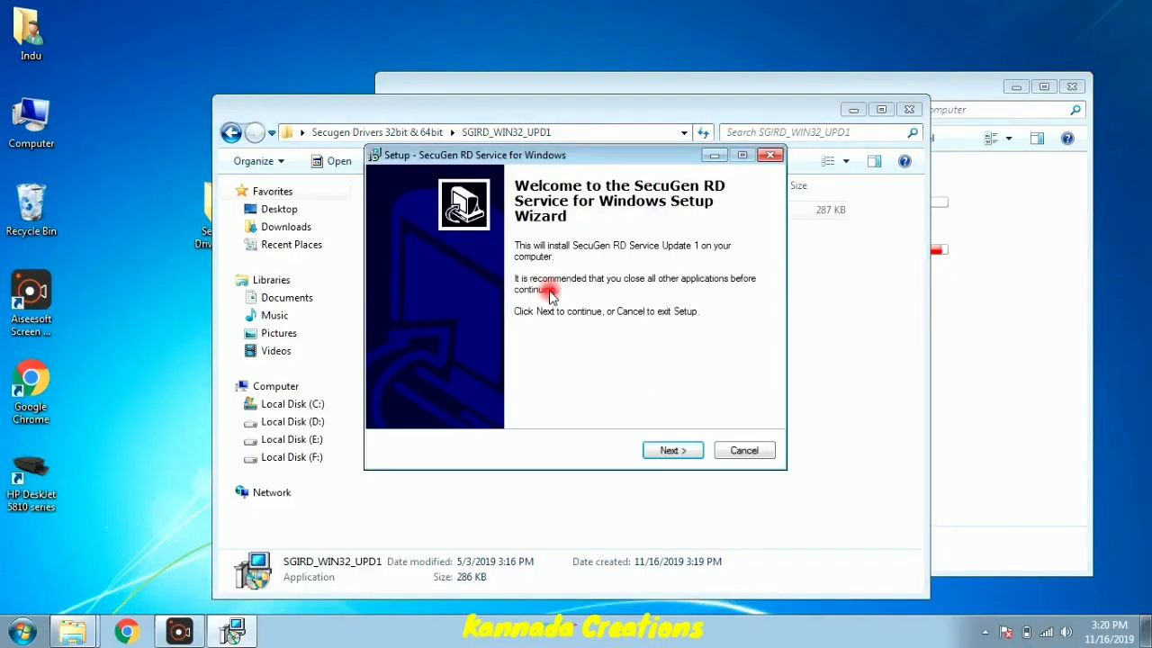
key(Return)
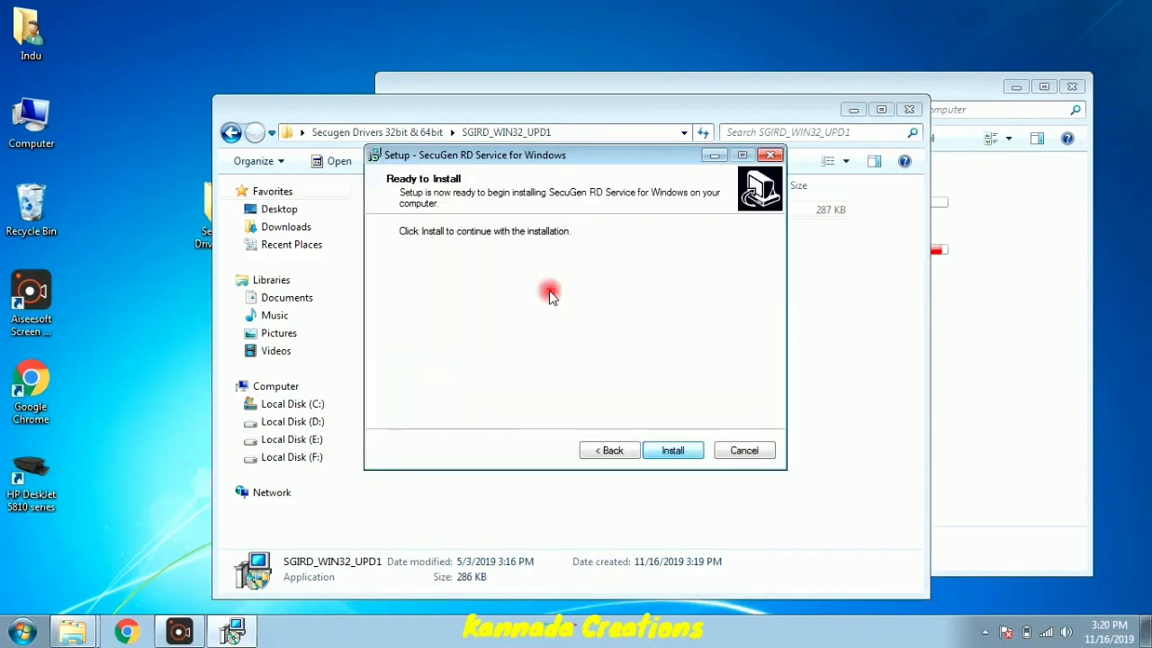
key(Return)
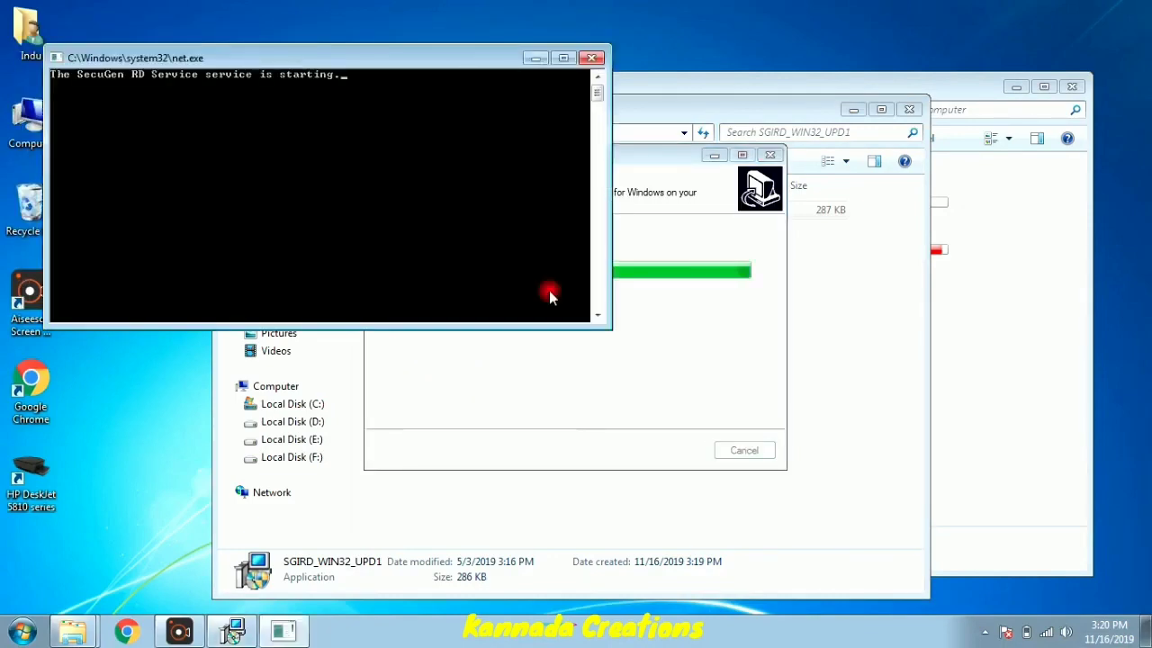
click(230, 134)
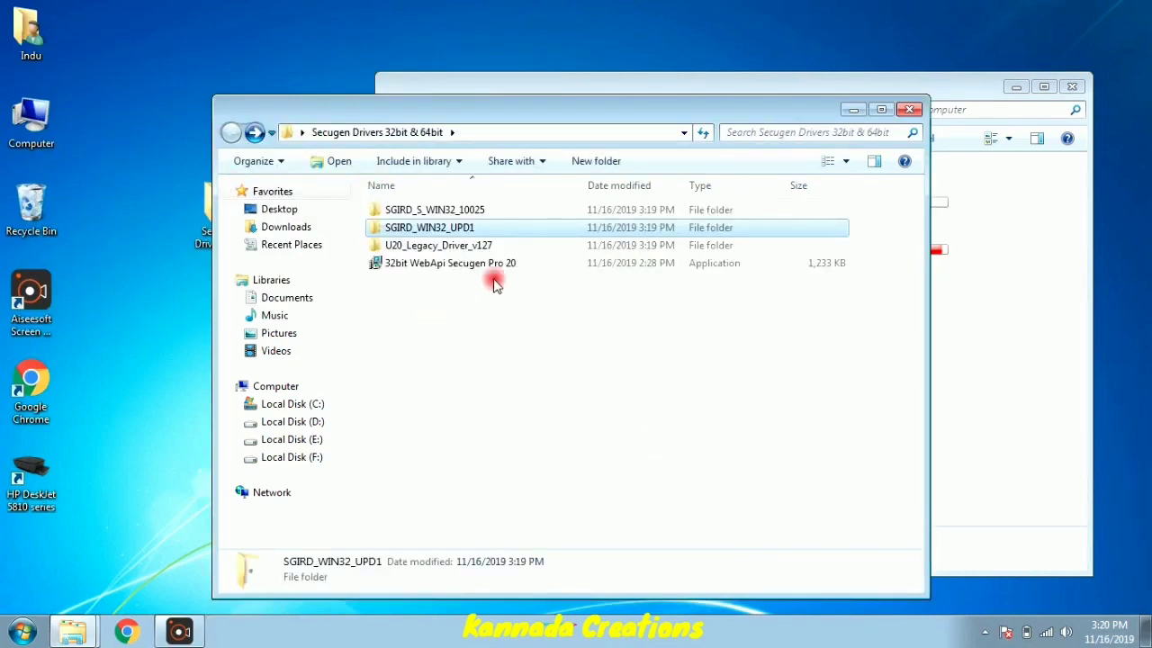
- Run the 32bit WebApi Secugen Pro 20 installer, accept the license, and install into the existing SecuGen folder
click(462, 264)
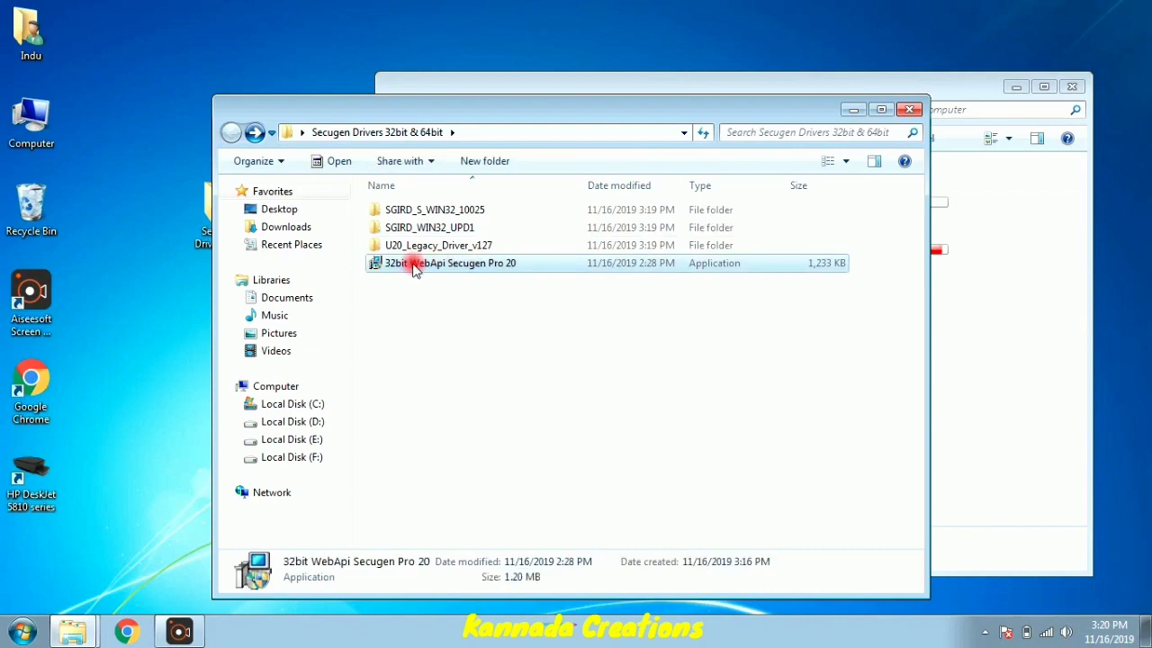
double_click(415, 265)
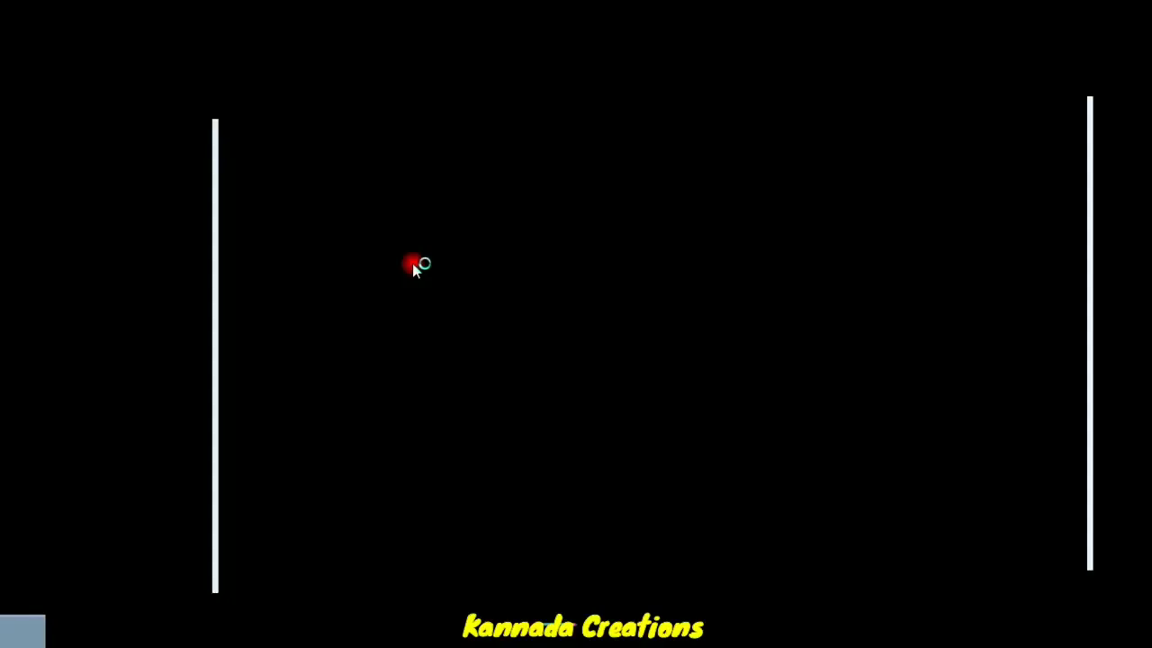
click(648, 393)
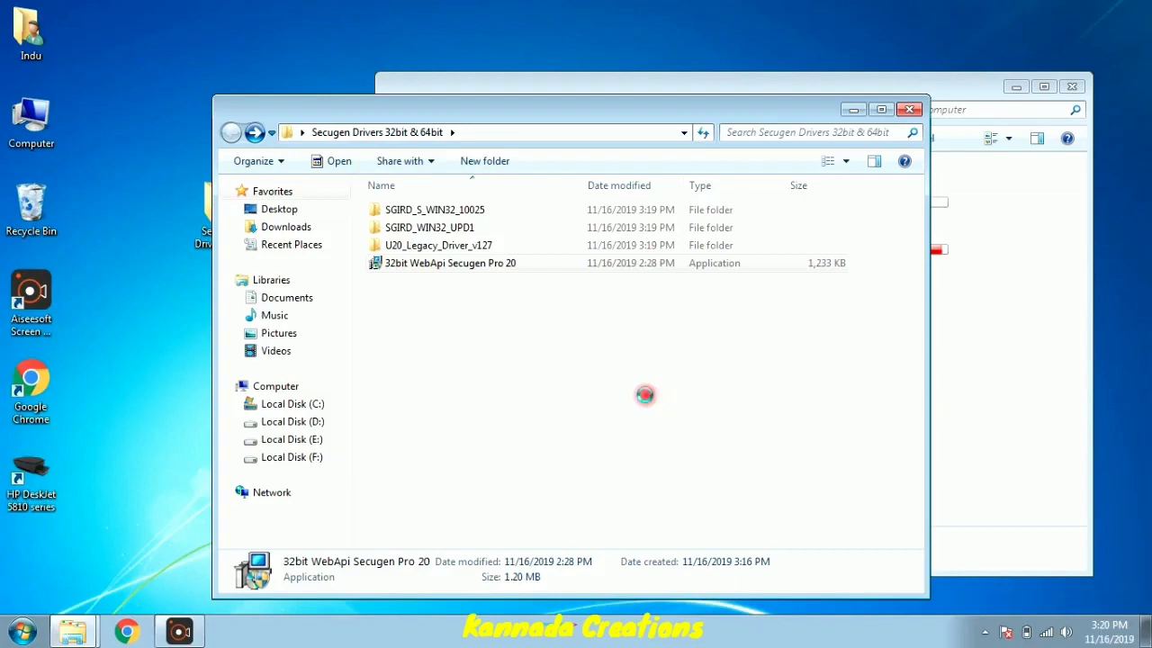
click(642, 380)
key(Return)
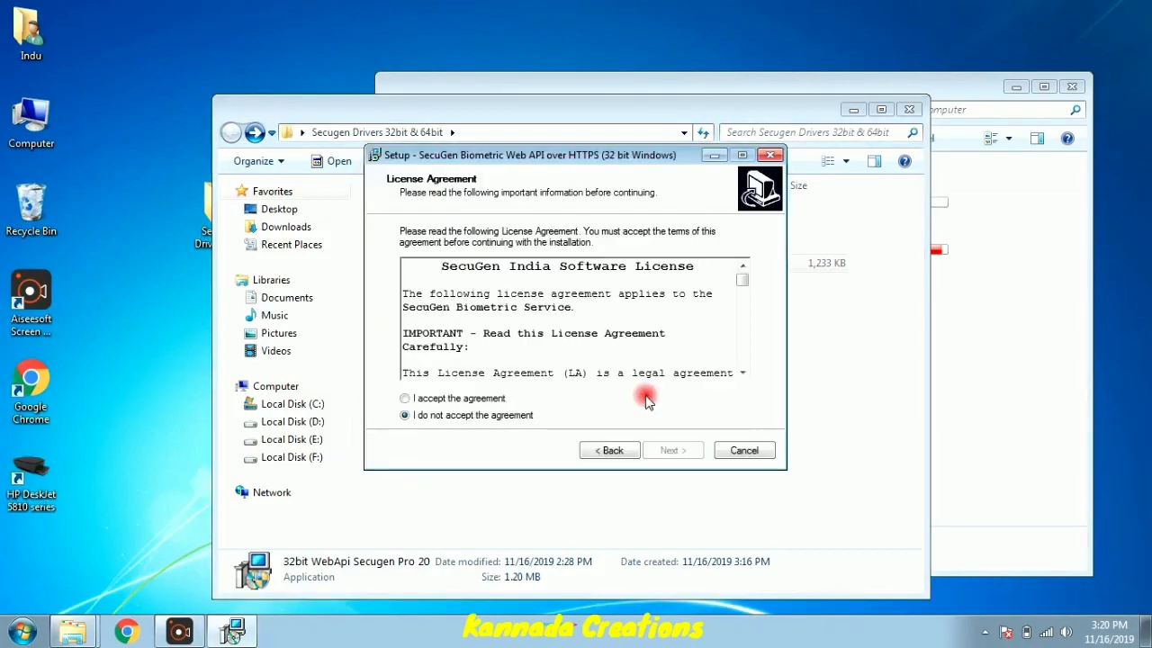
key(alt+a)
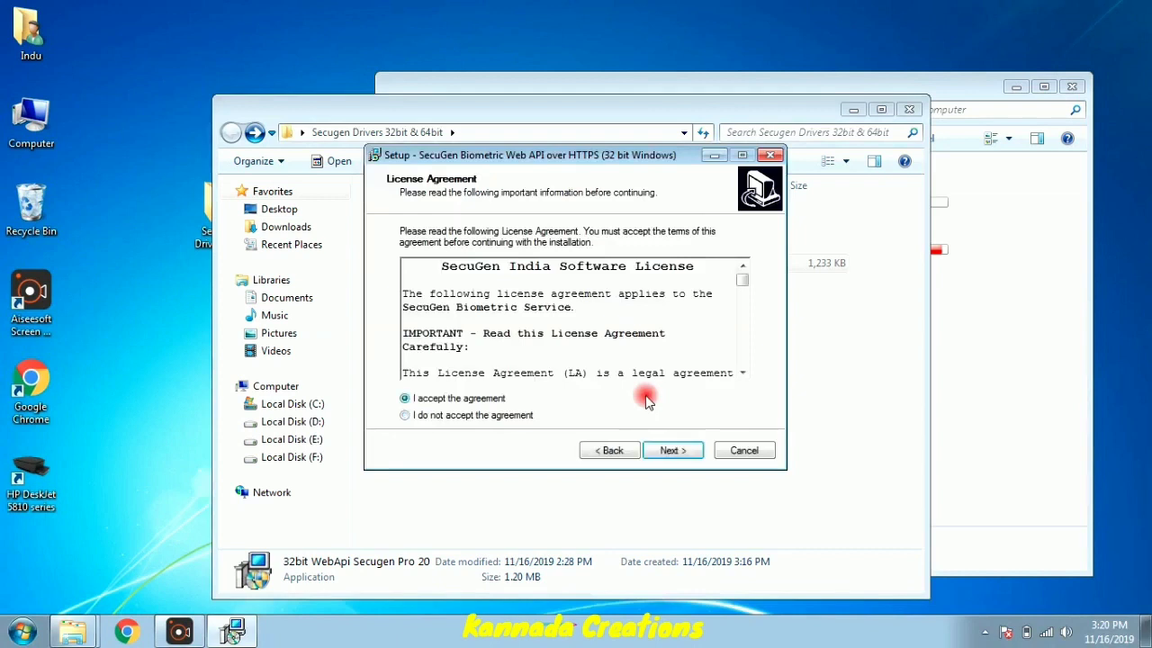
key(Return)
key(Return)
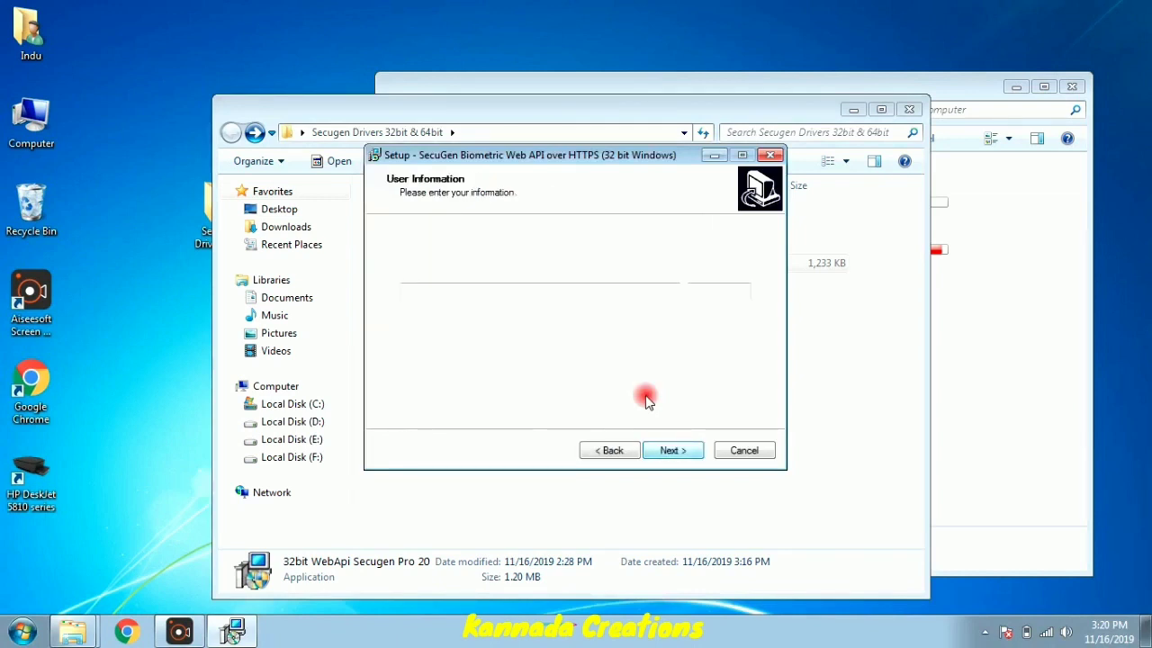
key(Return)
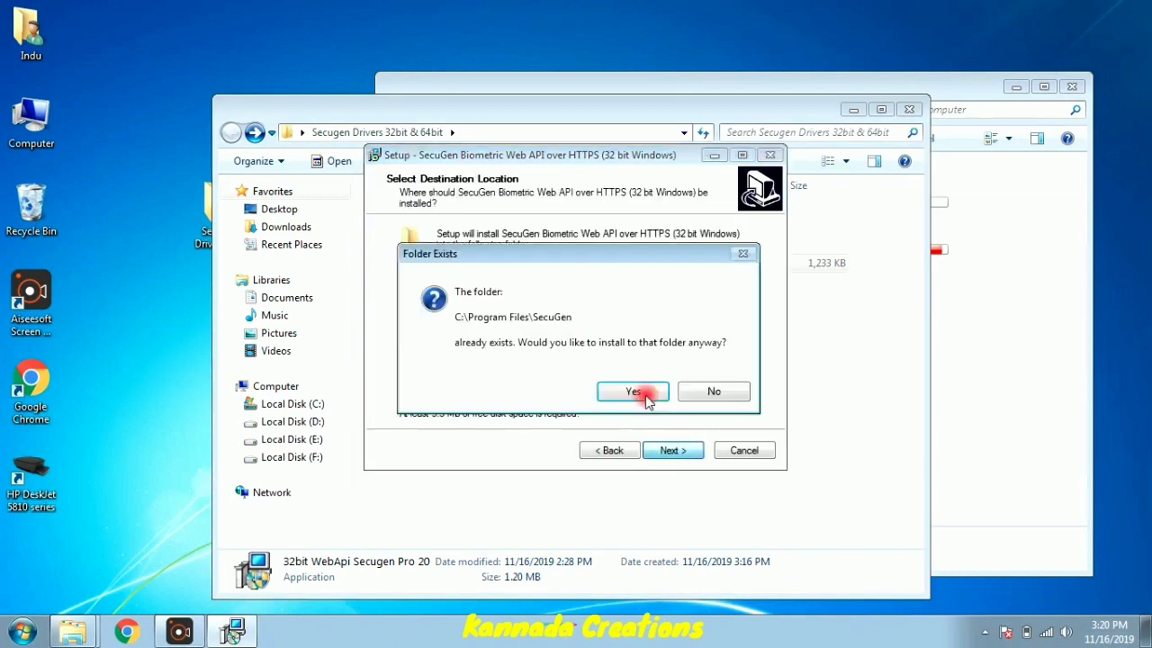
click(635, 391)
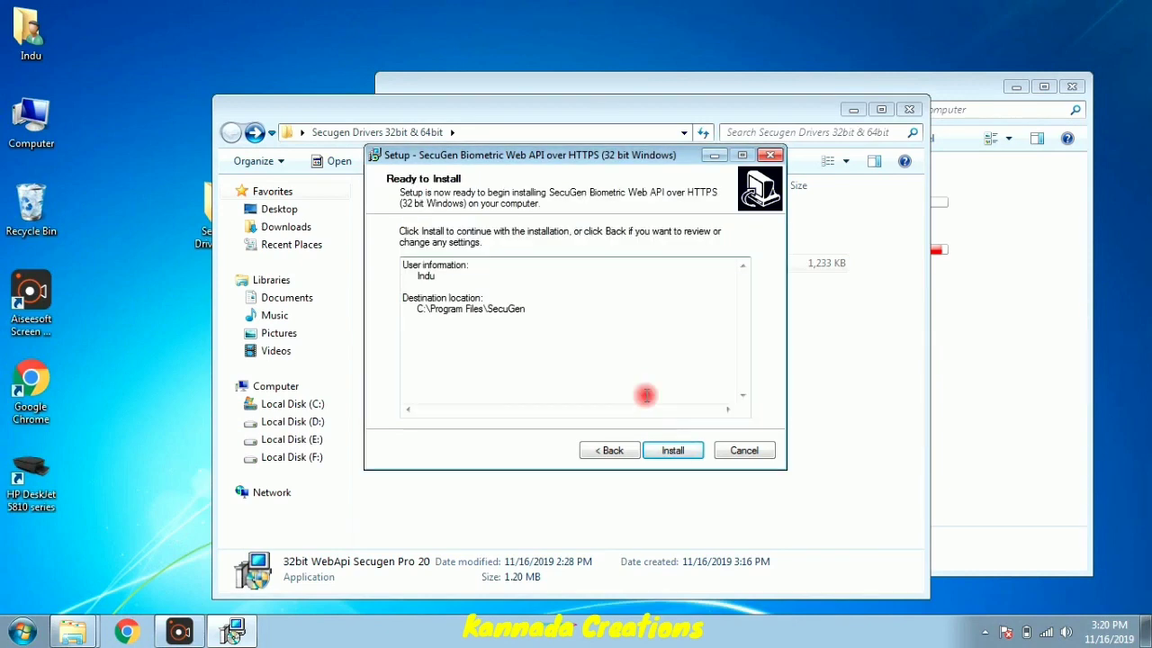
key(Return)
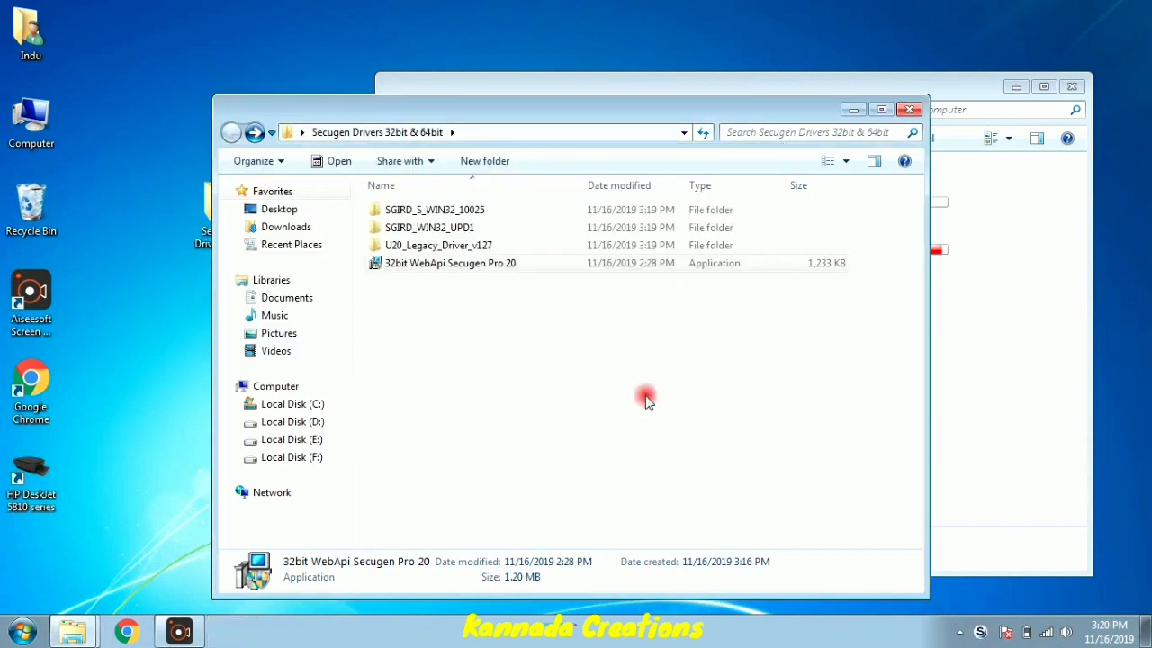
- Close the Secugen Drivers and Computer windows, refresh the desktop, and open Computer Management
drag(756, 113, 775, 112)
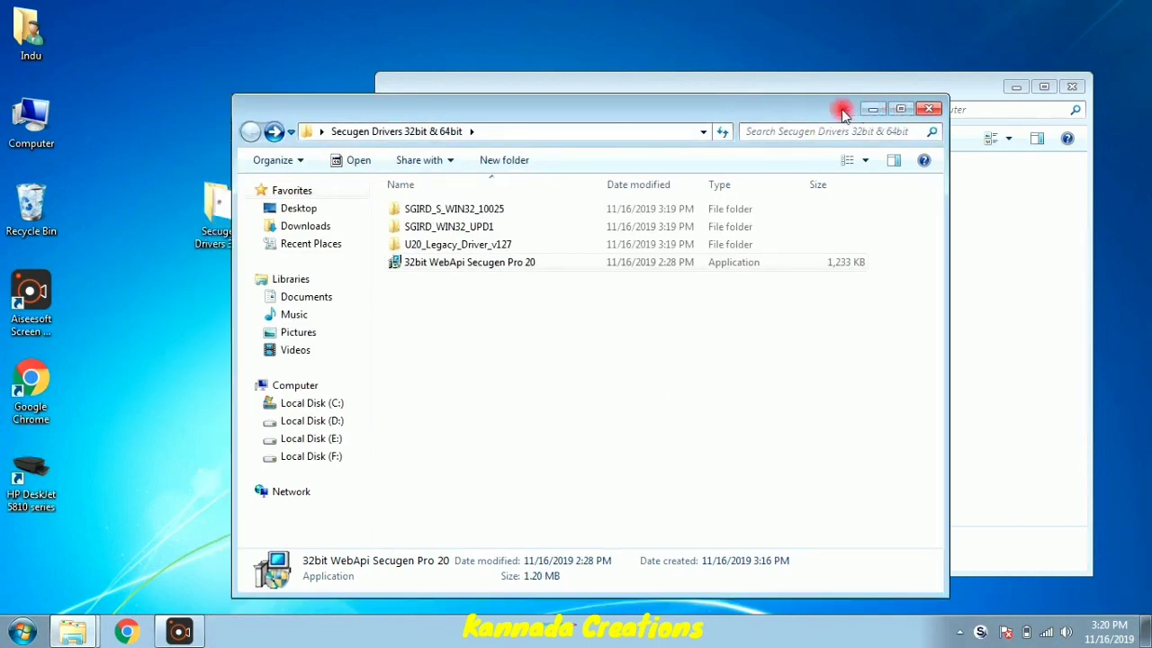
click(928, 108)
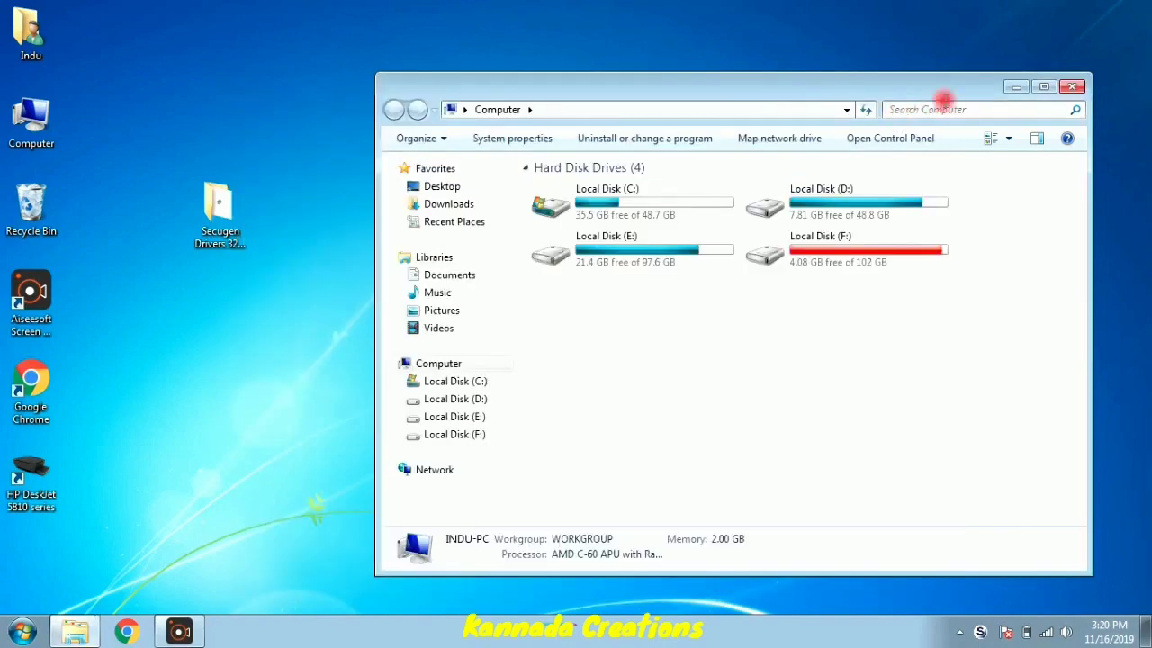
click(1071, 85)
right_click(617, 103)
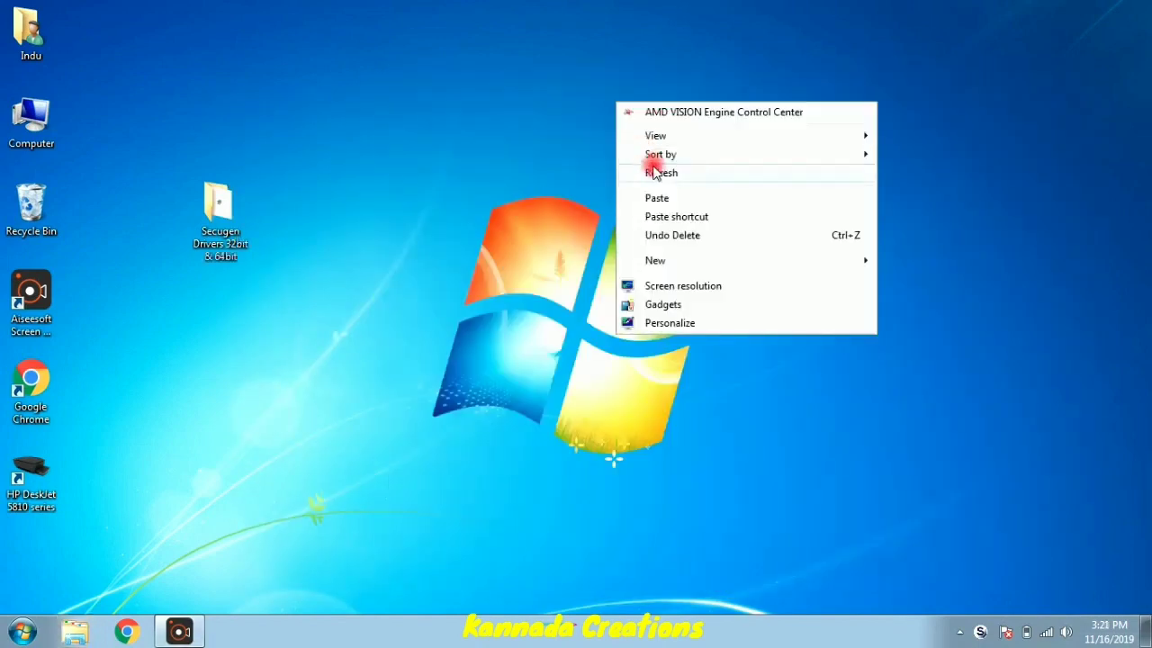
click(662, 171)
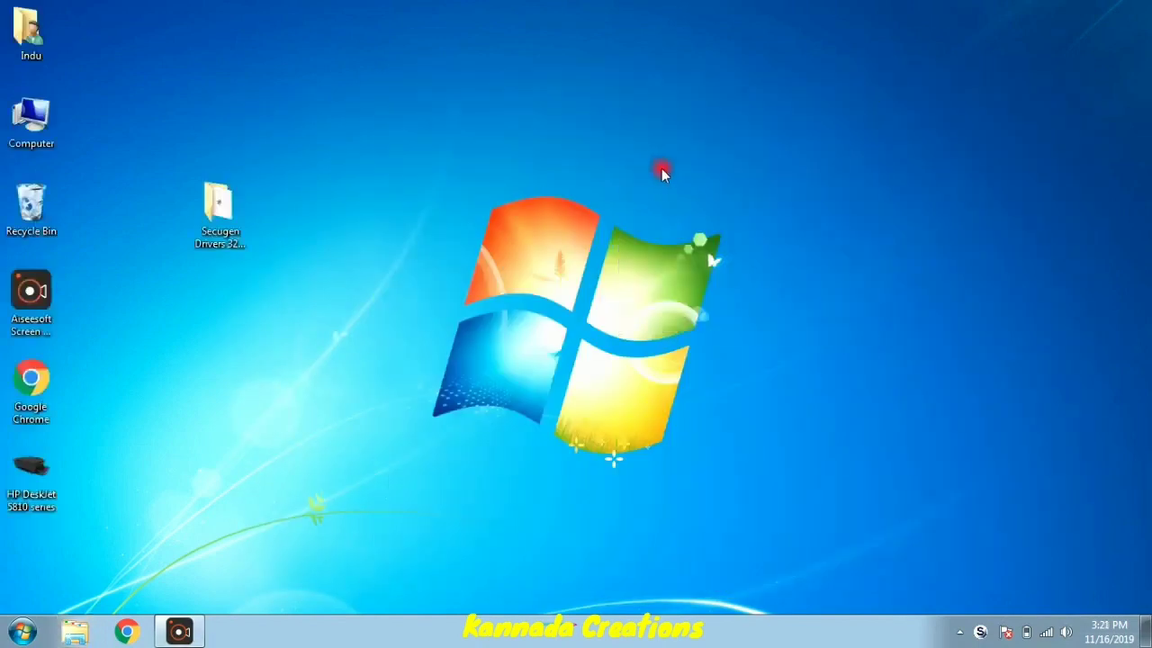
right_click(28, 126)
click(60, 140)
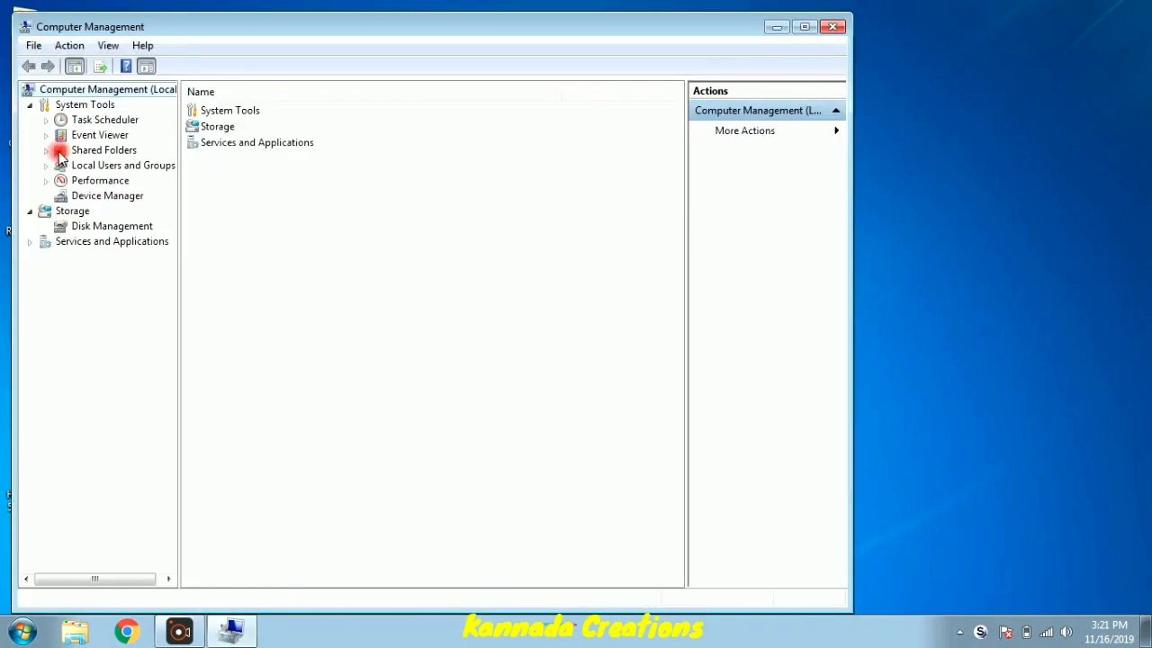
- Show Device Manager and bring up the action menu for SecuGen U20 USB FRD
key(d)
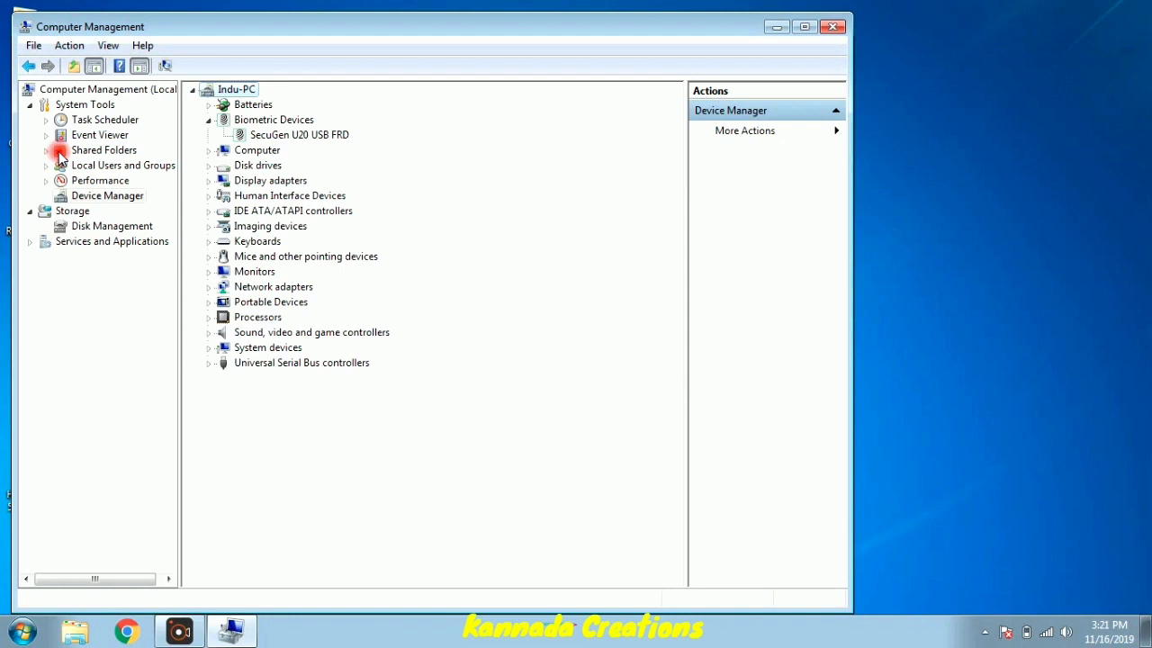
key(Down)
key(shift+F10)
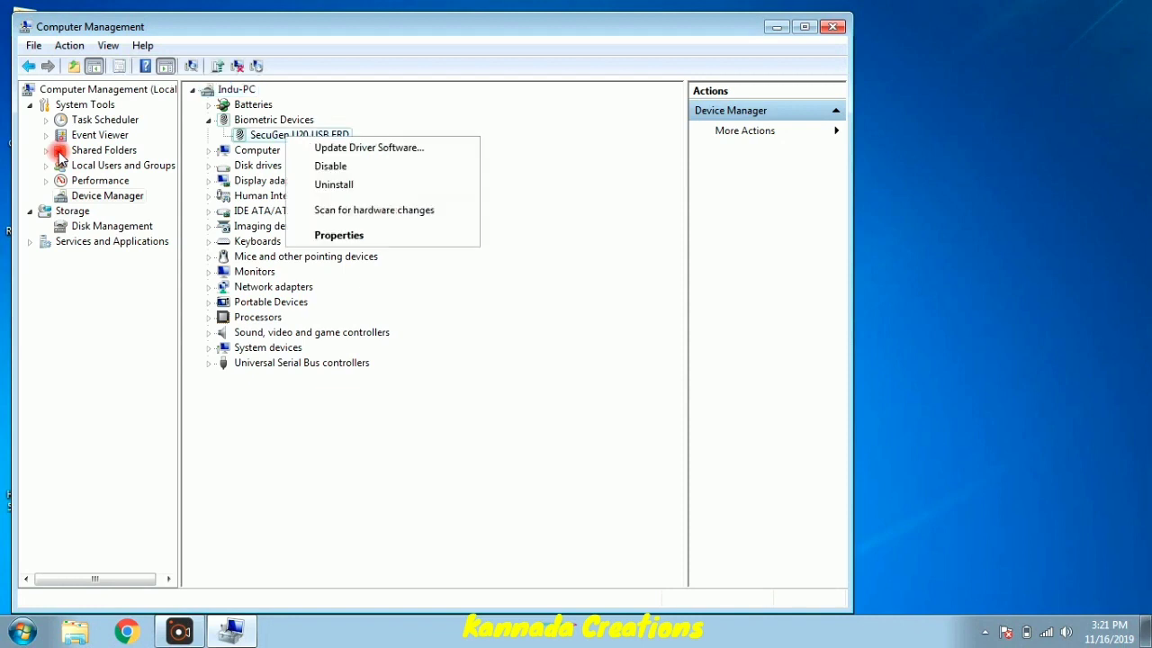
- Update the SecuGen U20 driver by browsing to the U20_Legacy_Driver_v127 folder under Secugen Drivers 32bit & 64bit
key(Return)
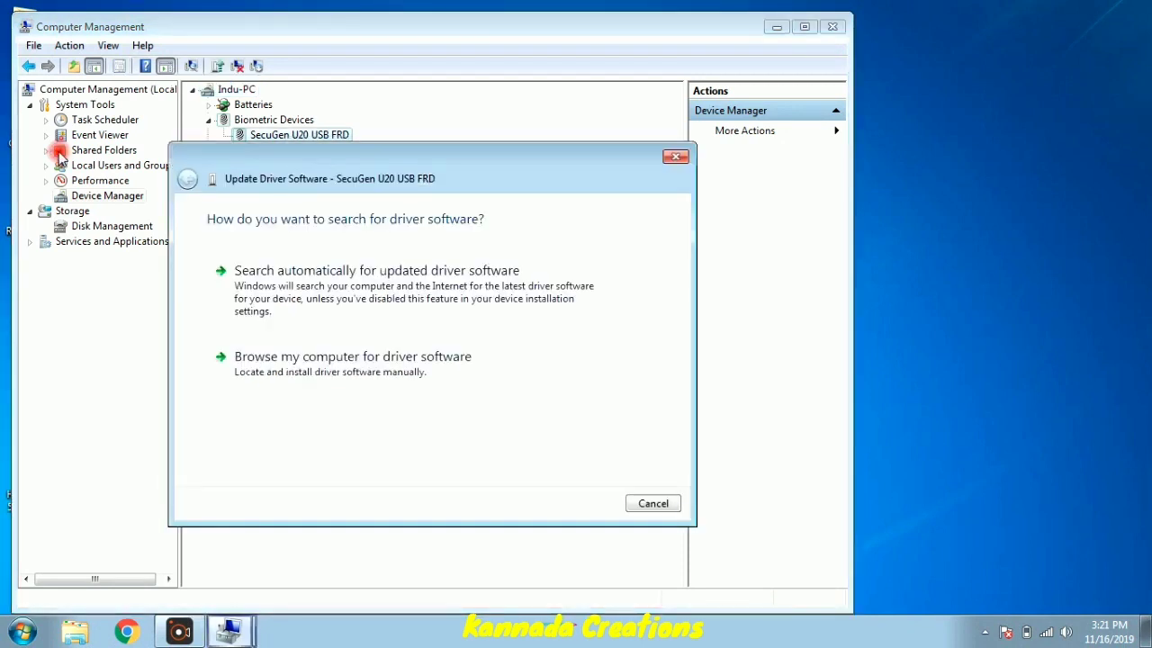
key(Tab)
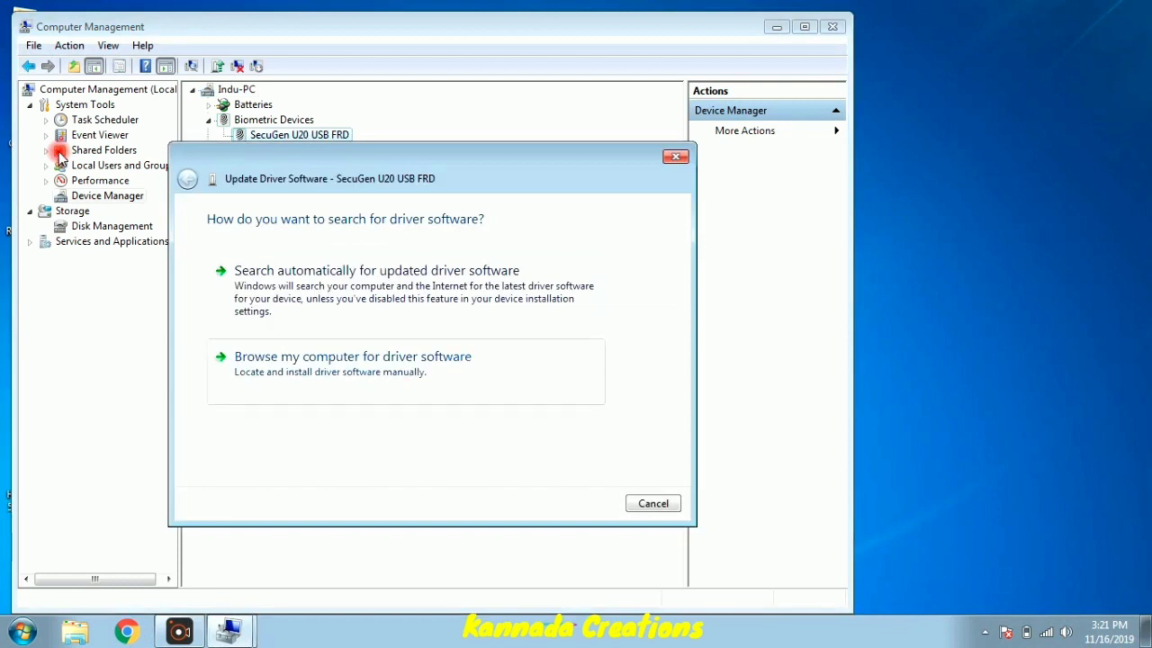
key(Return)
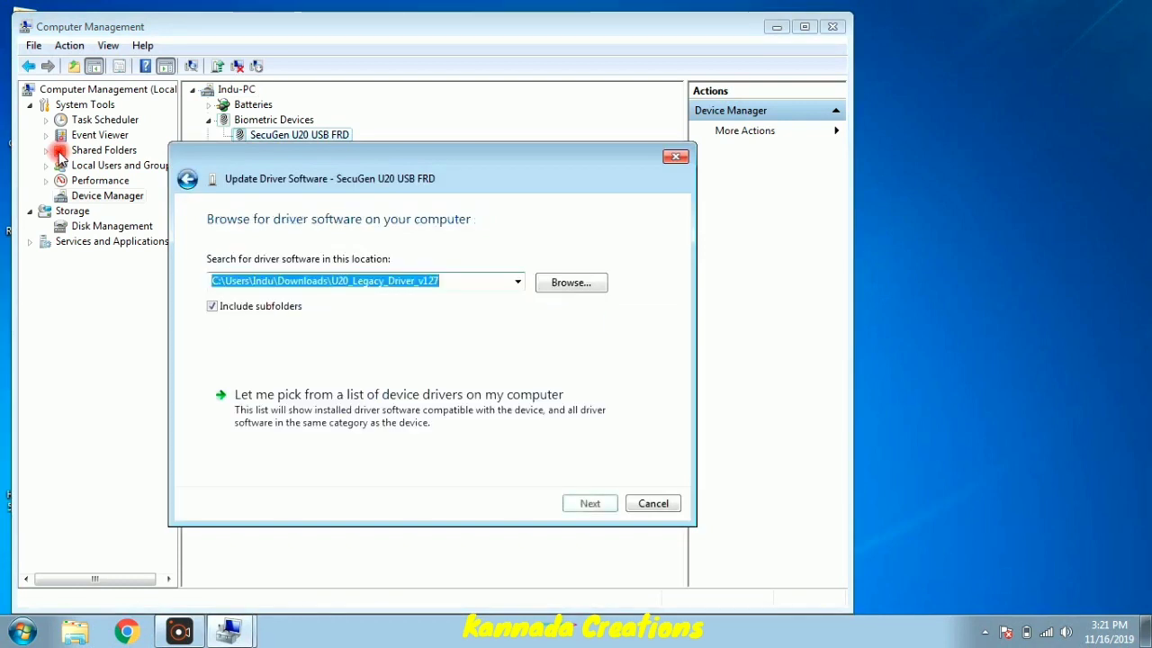
key(Tab)
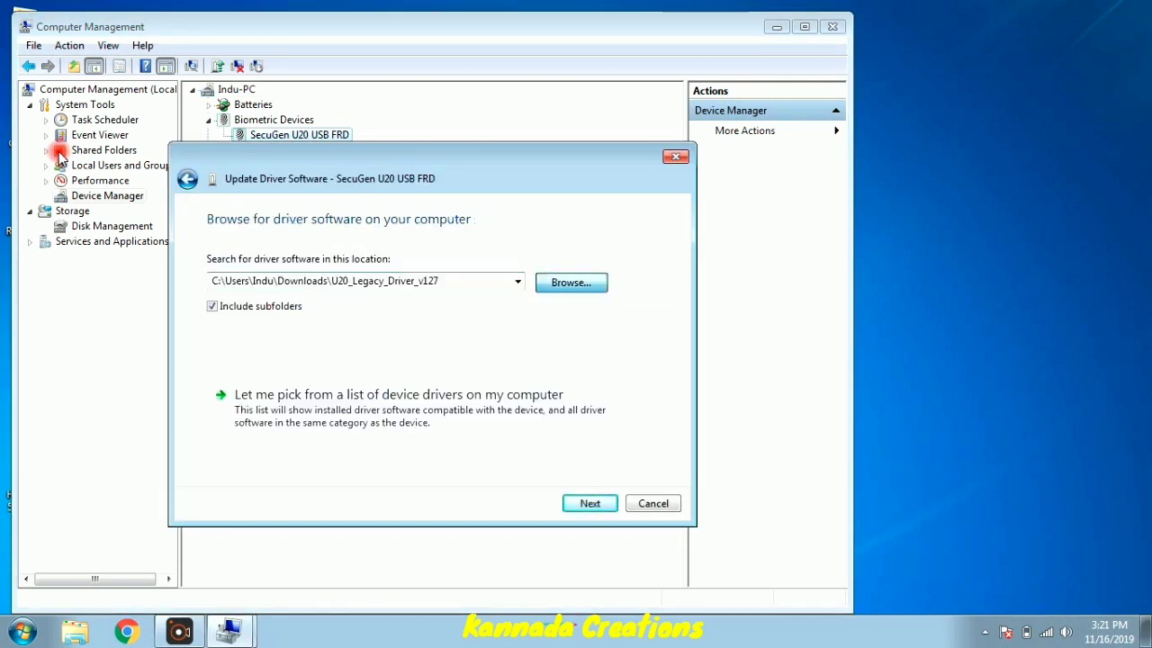
key(Return)
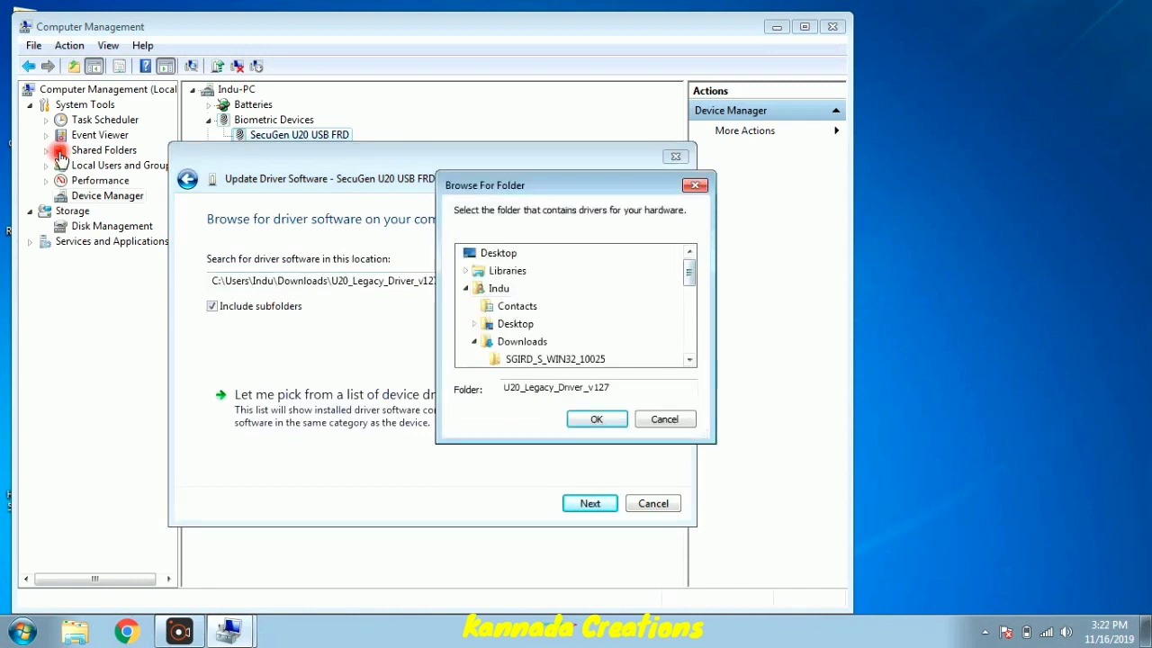
key(Left)
key(Left)
key(Left)
key(Left)
key(Left)
key(Left)
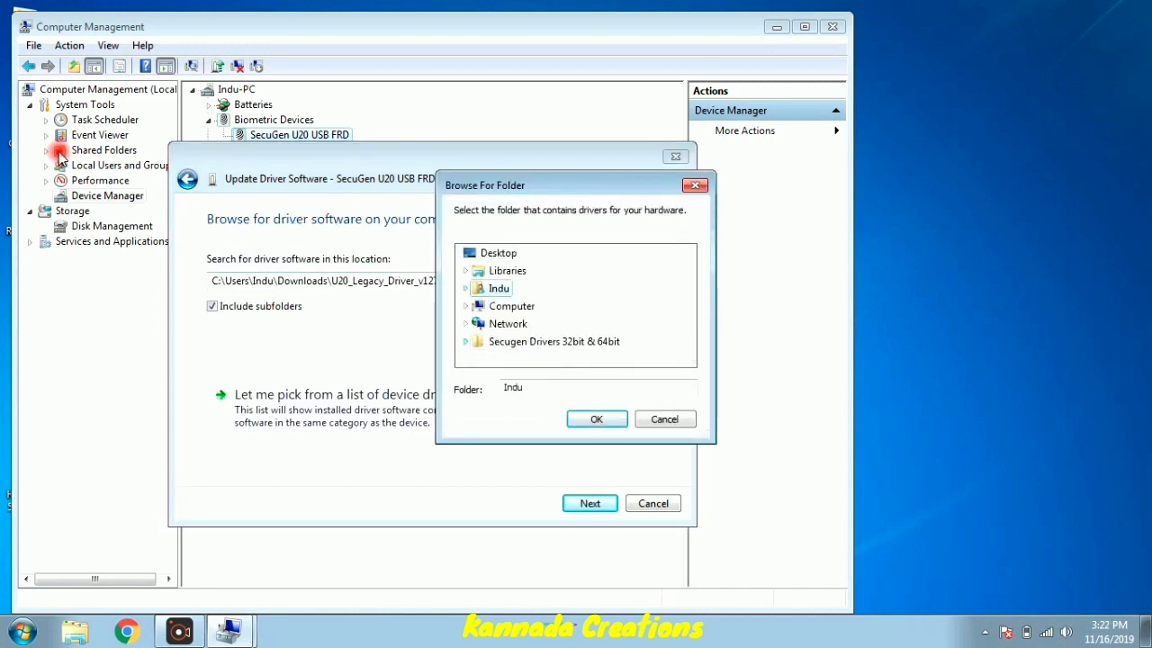
key(Down)
key(Down)
key(Down)
key(Right)
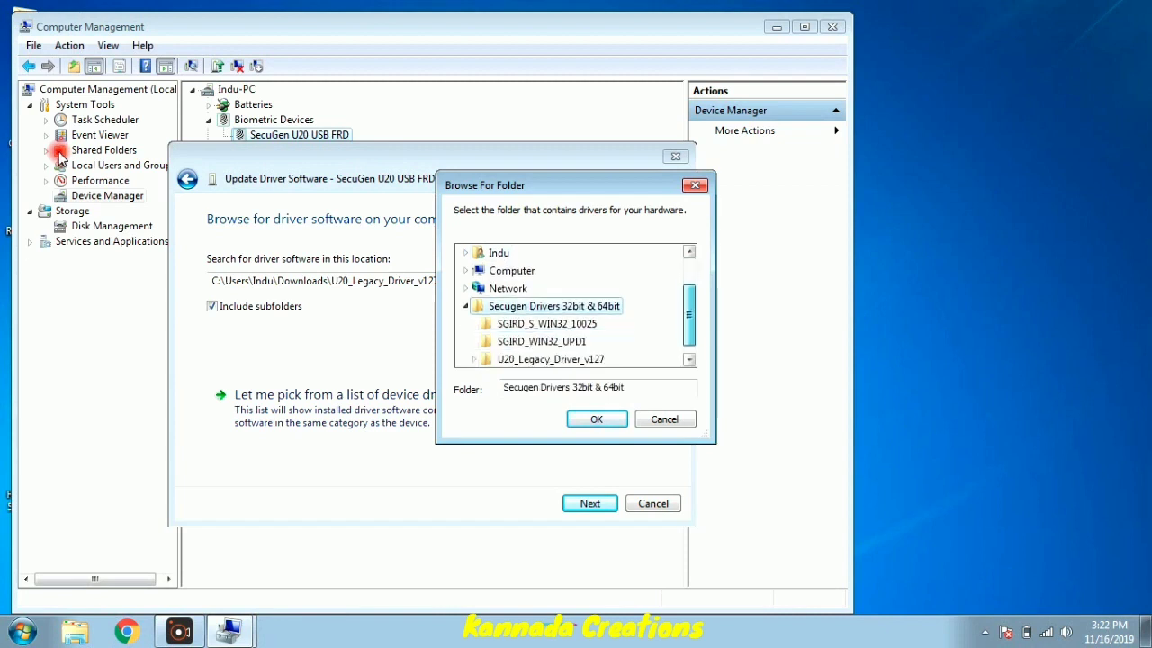
key(Down)
key(Down)
key(Down)
key(Right)
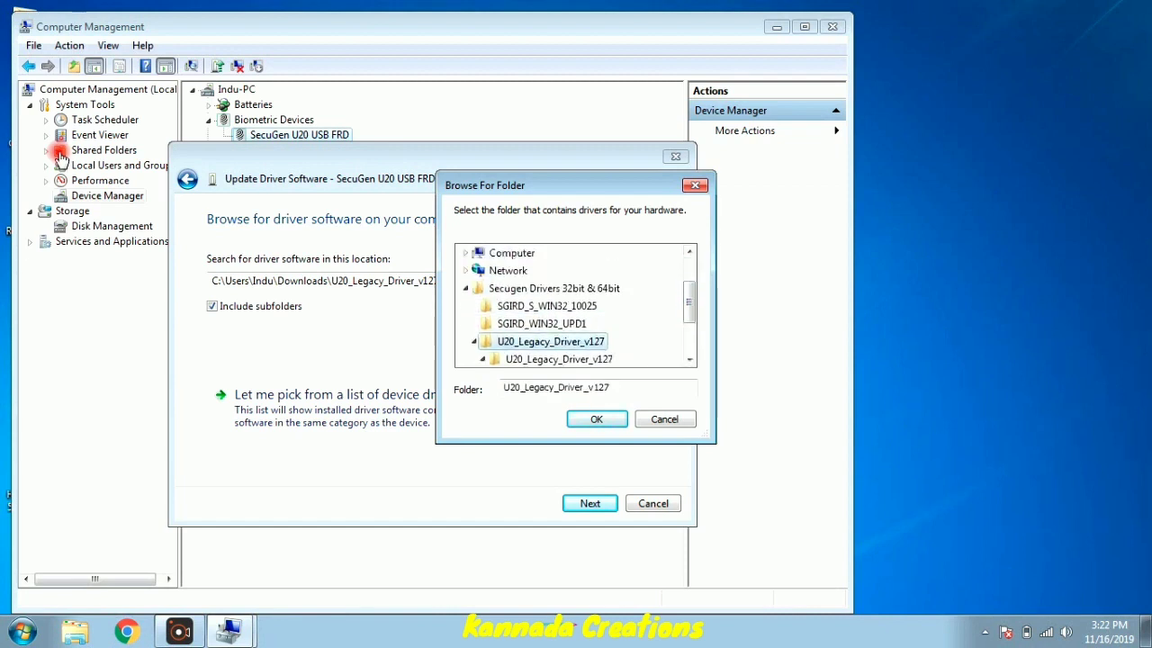
key(Return)
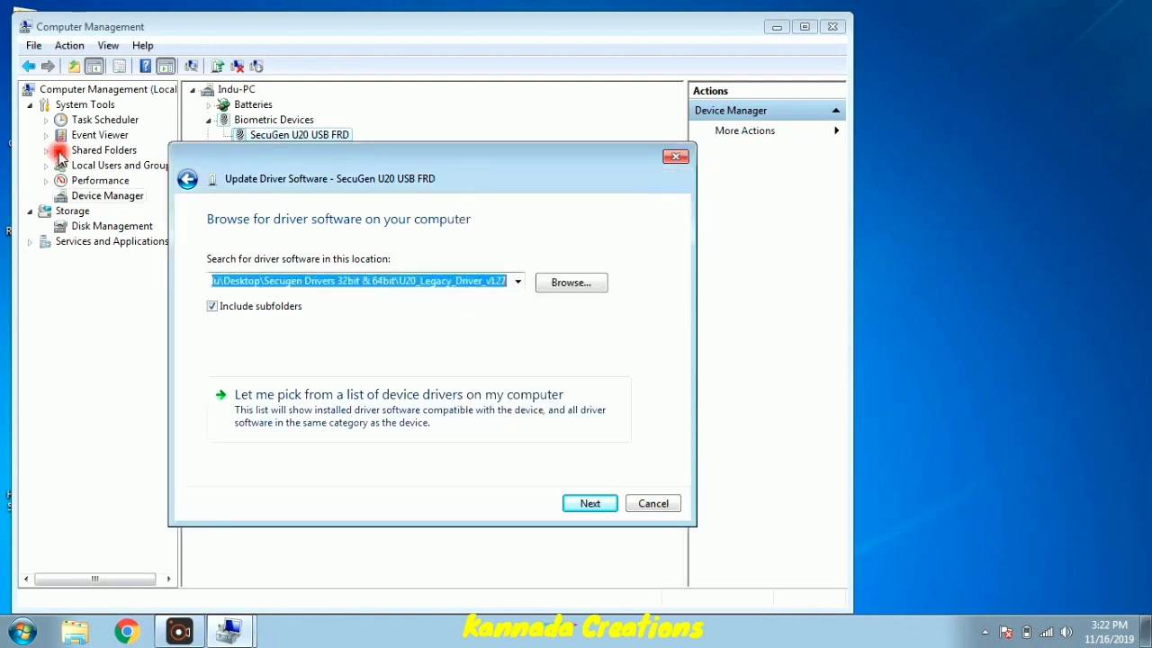
- Install the SecuGen driver software, allowing the install, and close the success message
key(Return)
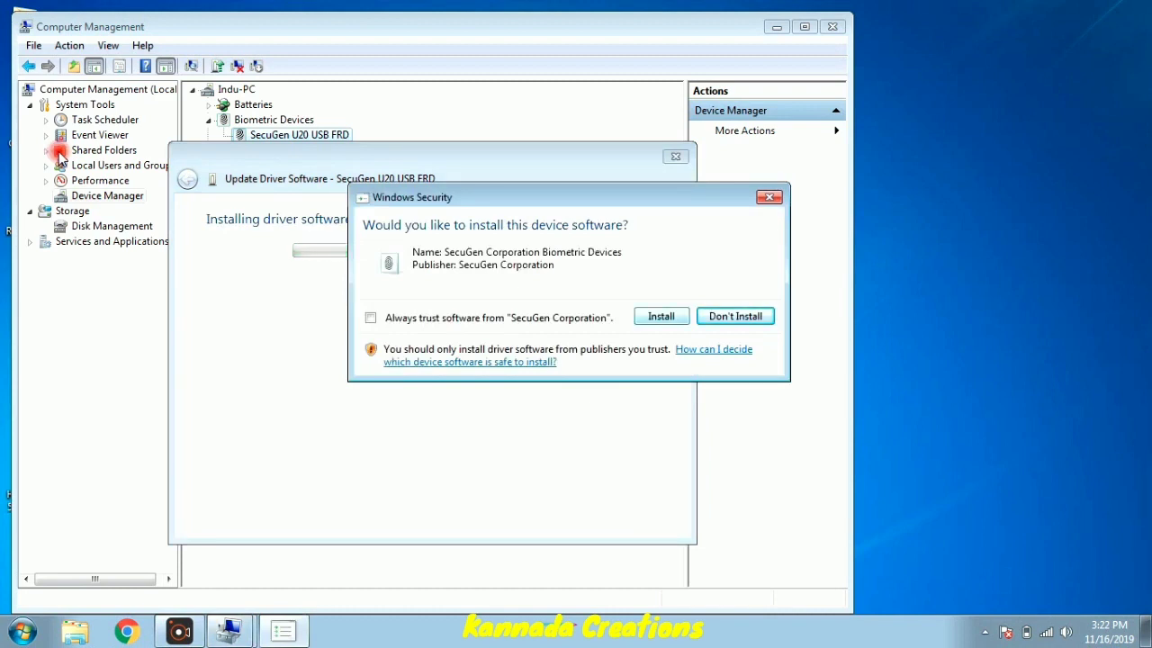
key(alt+i)
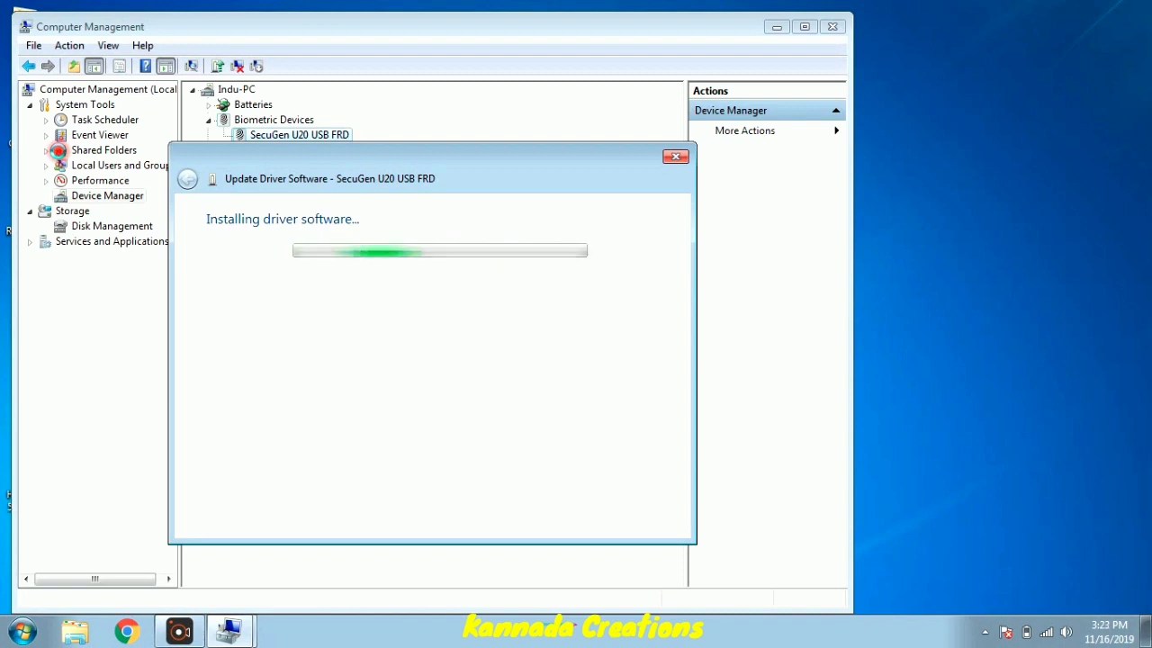
key(Return)
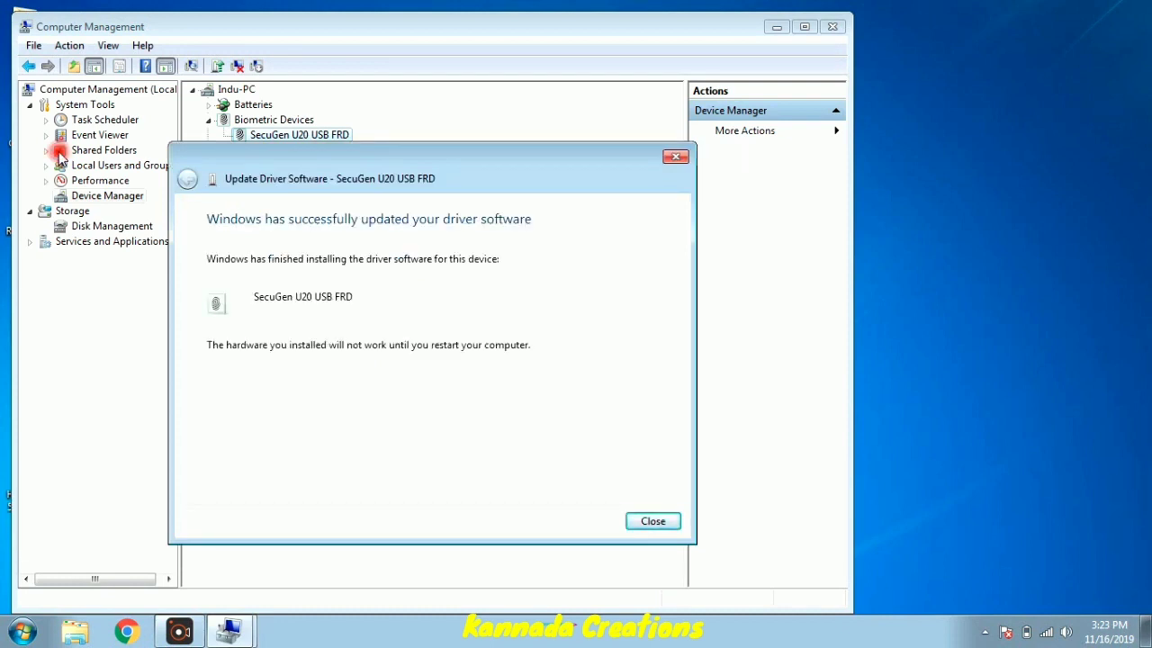
key(Return)
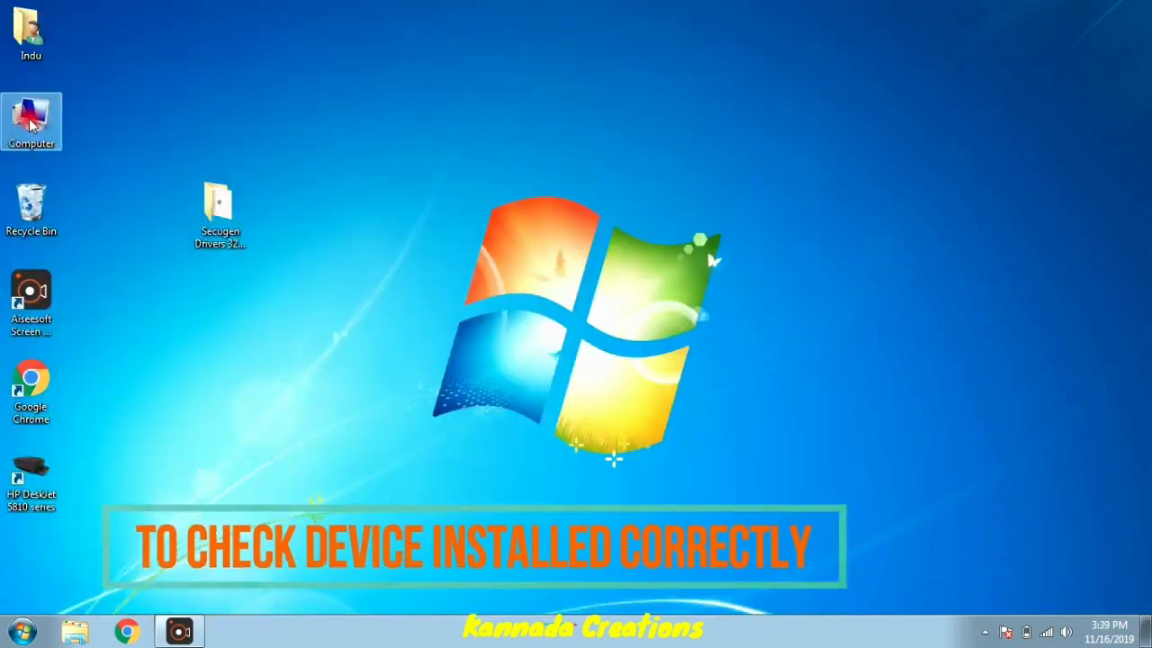
- Browse to C:\Program Files\SecuGen\RDService and launch the sgirdclient application
double_click(32, 124)
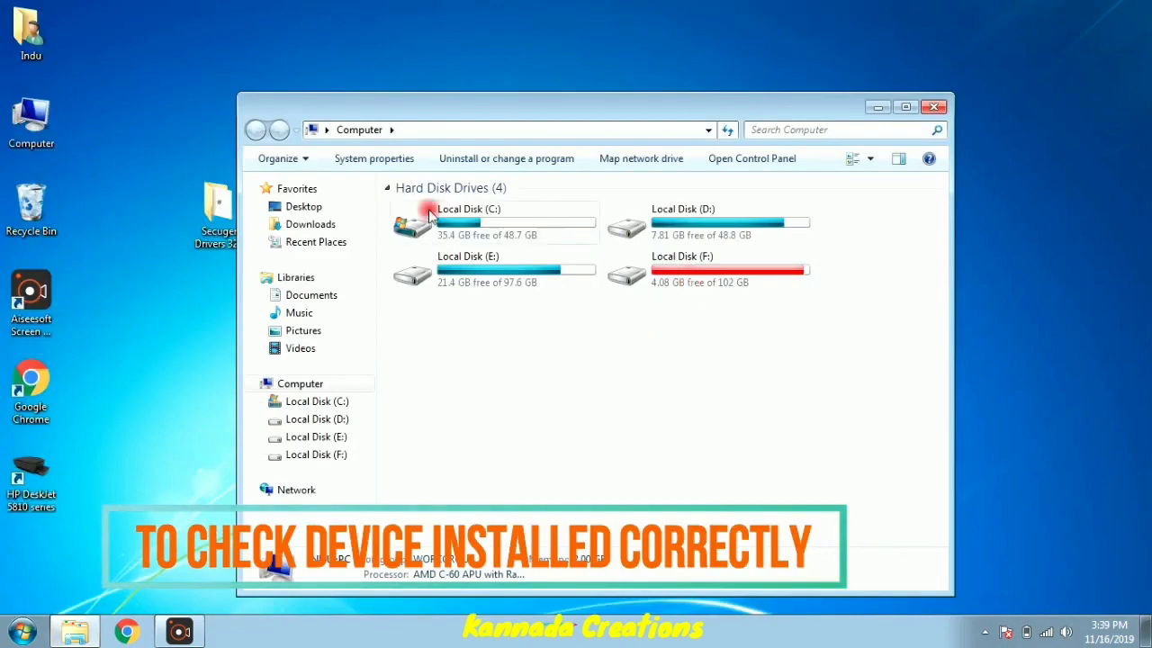
double_click(429, 213)
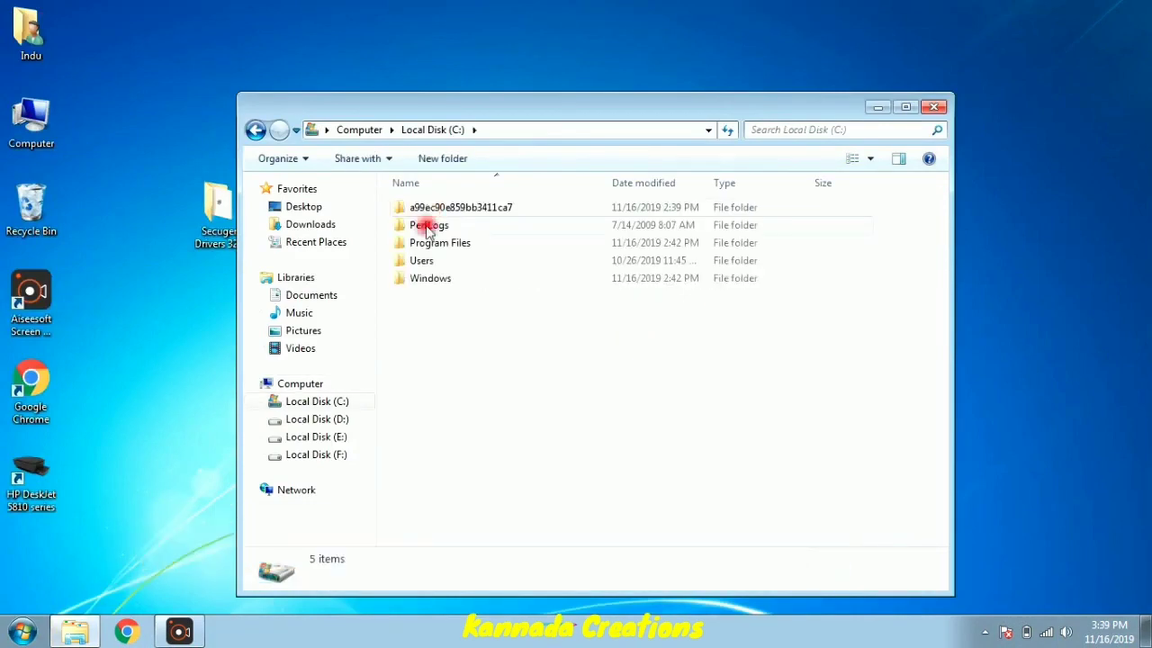
double_click(424, 242)
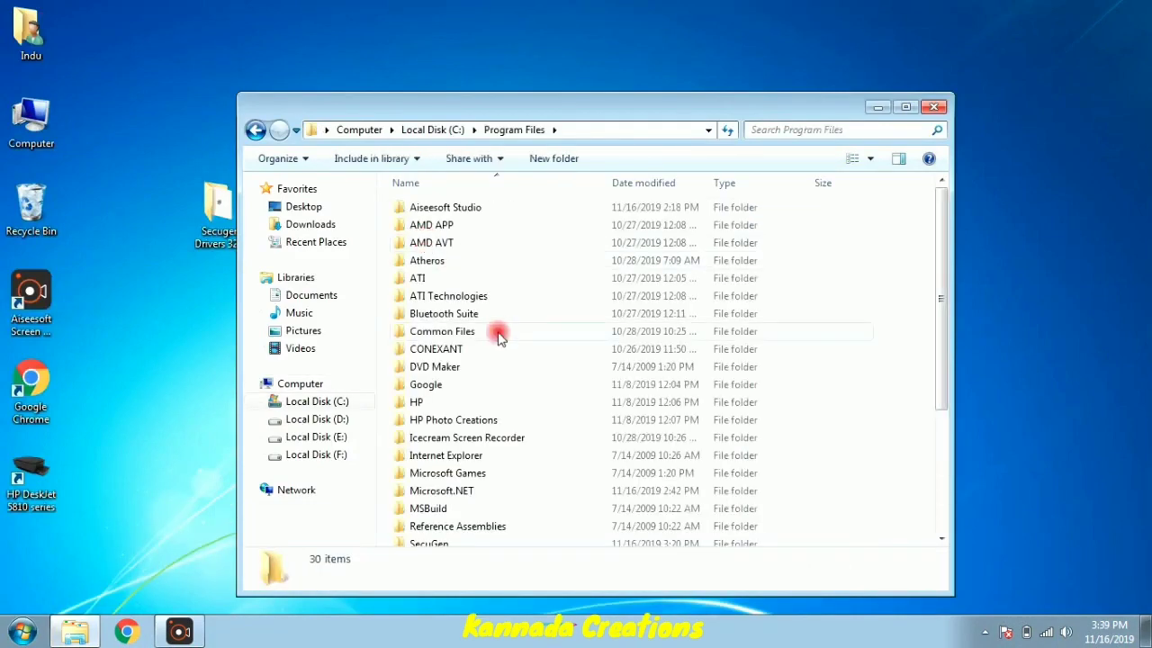
scroll(499, 334, down, 3)
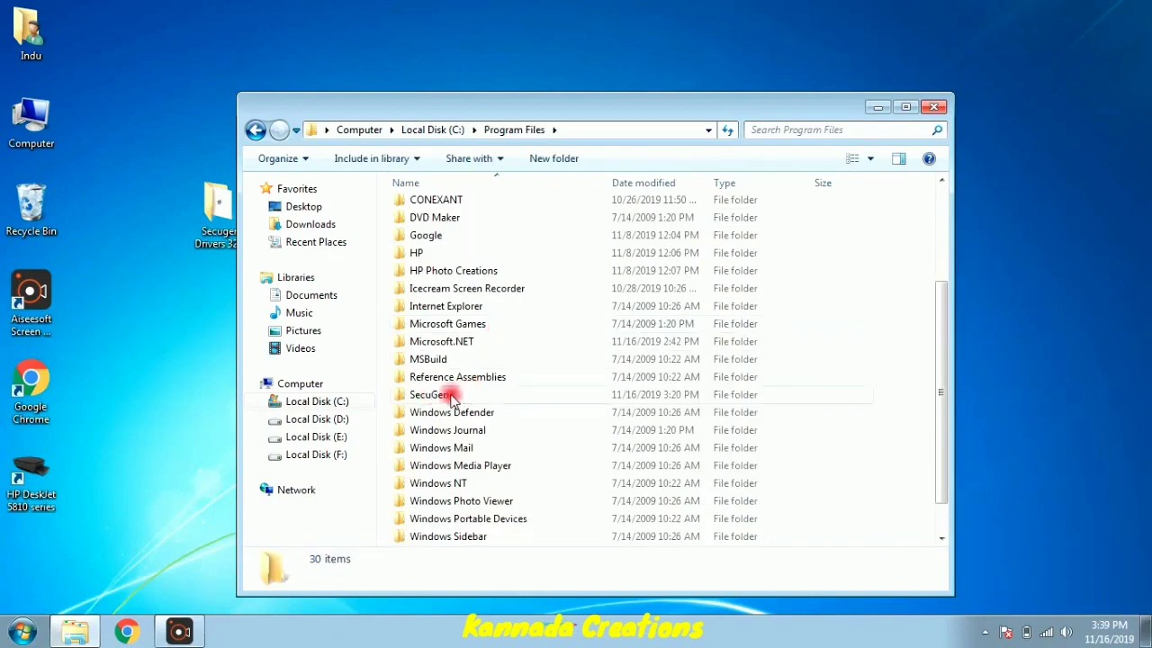
double_click(441, 396)
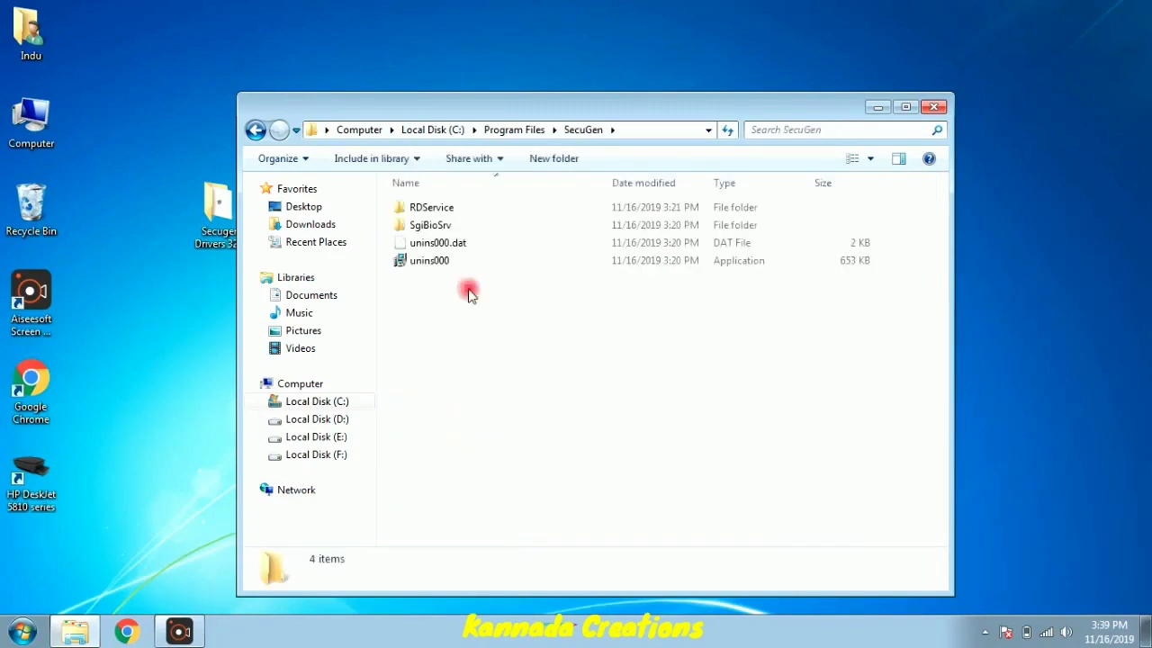
double_click(437, 210)
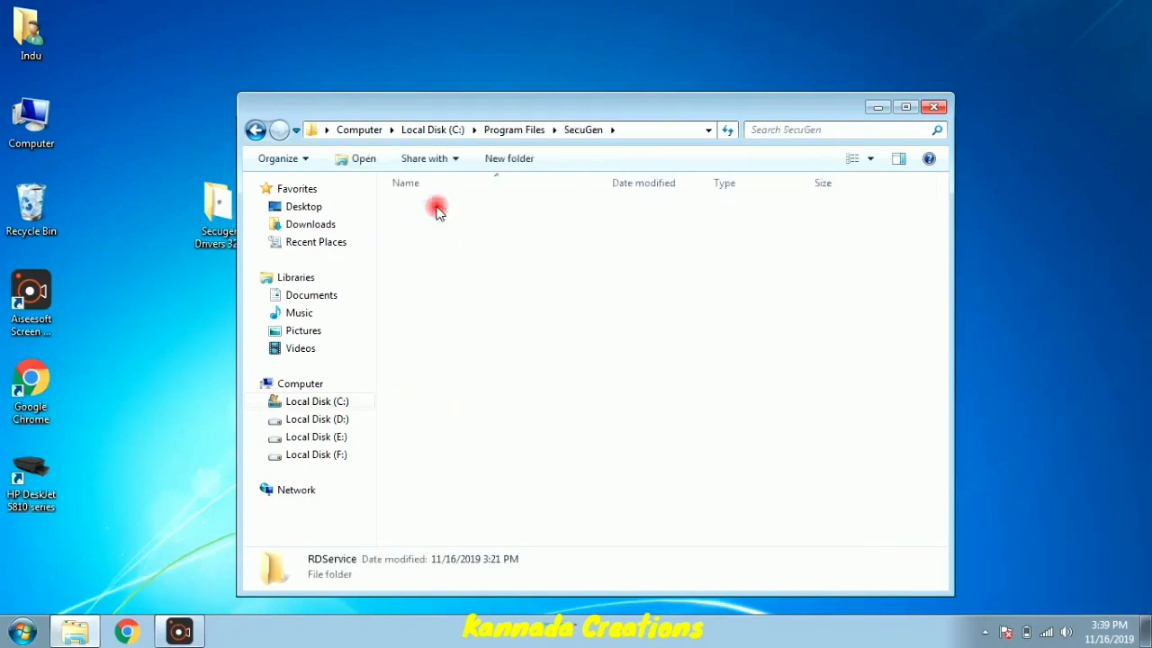
scroll(439, 310, down, 1)
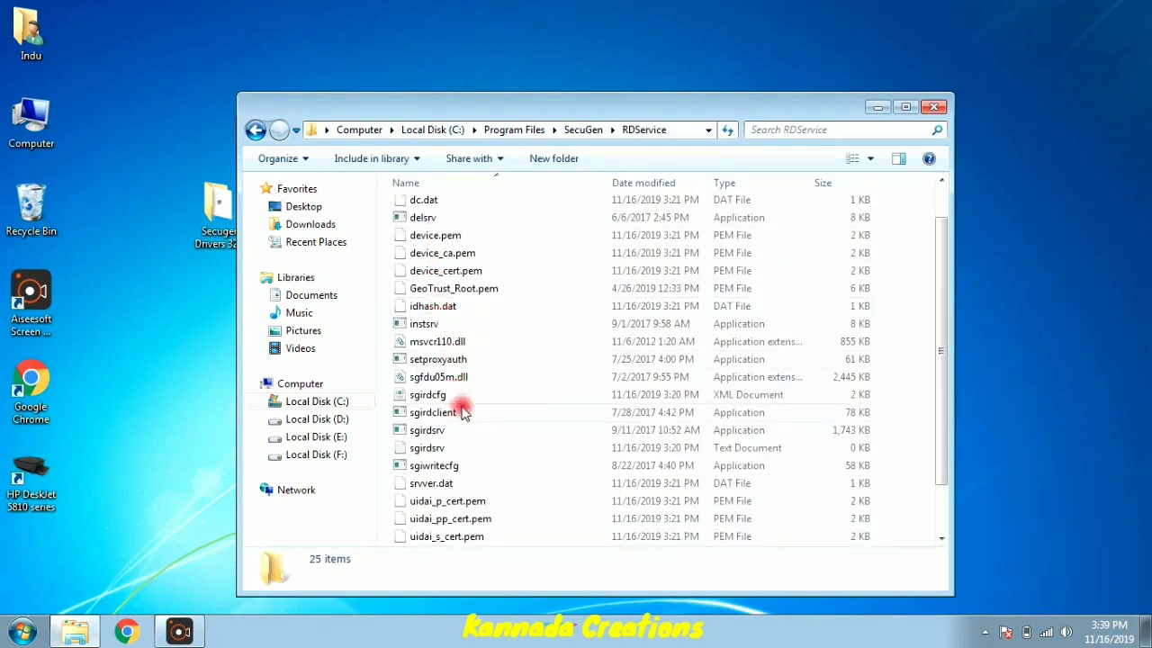
double_click(461, 412)
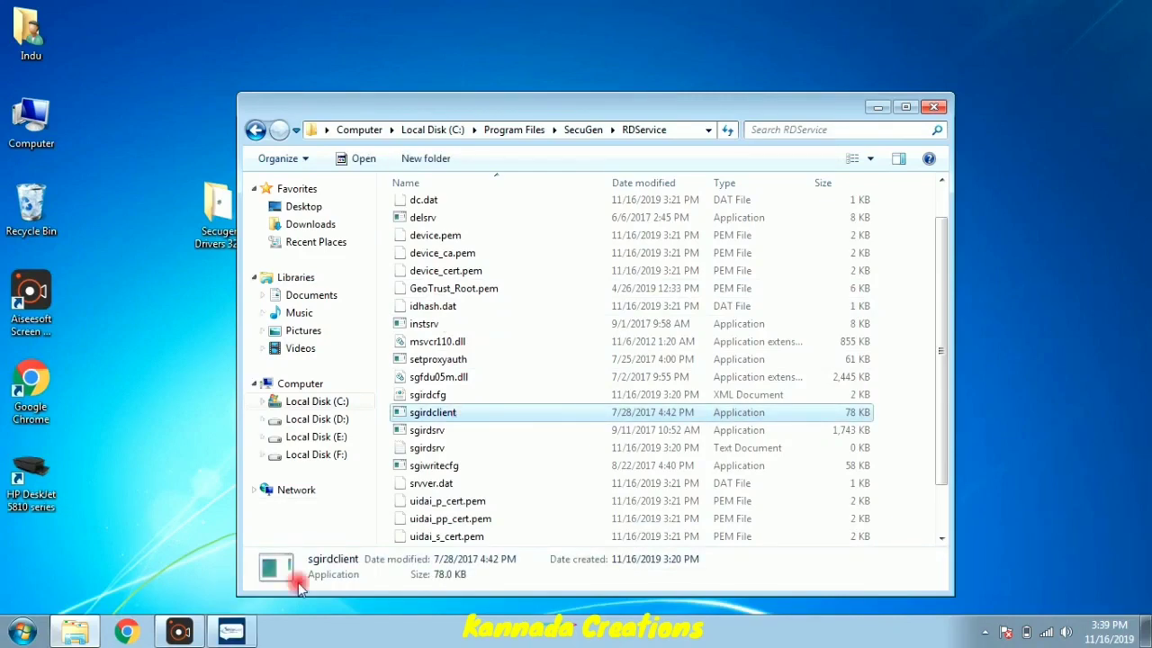
click(233, 630)
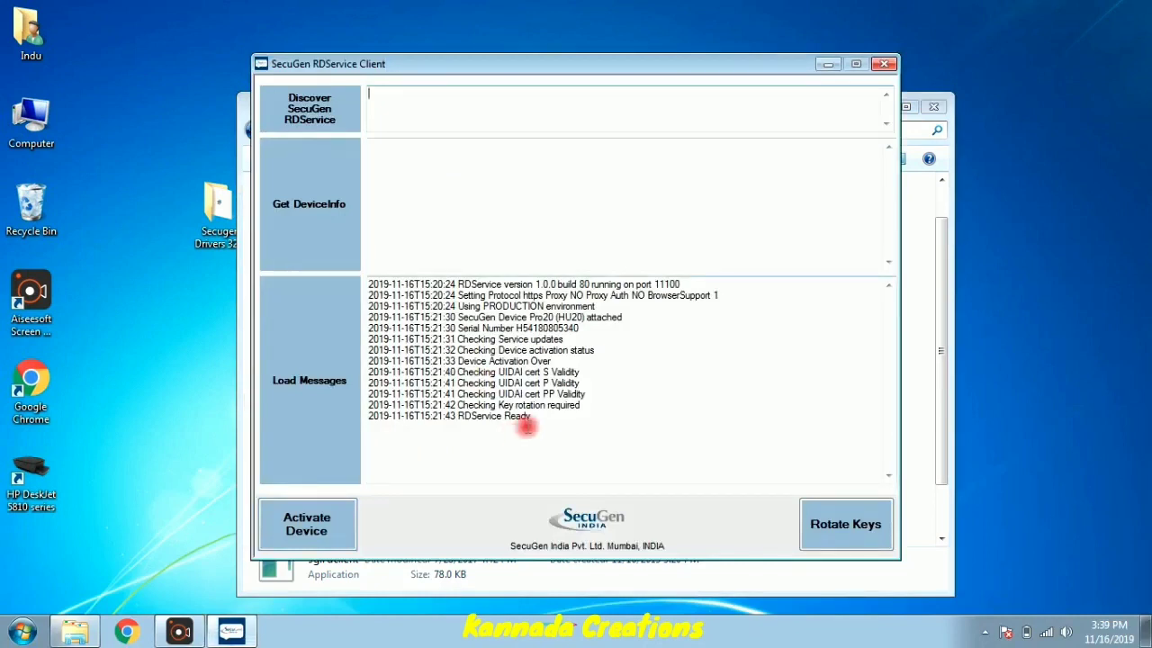
- Discover the RD service, get the scanner's device info, confirm 'RDService Ready' in the log, and close the client
mouse_move(535, 418)
mouse_down()
mouse_move(476, 402)
mouse_move(471, 373)
mouse_move(450, 415)
mouse_move(526, 420)
mouse_up()
click(317, 112)
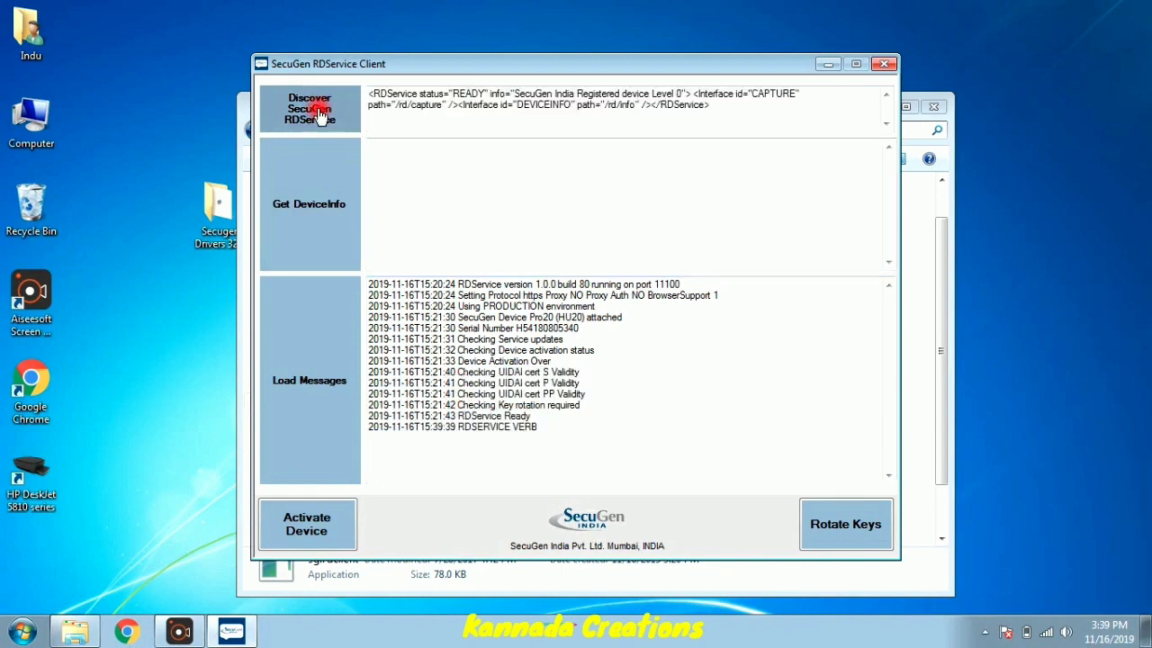
click(336, 196)
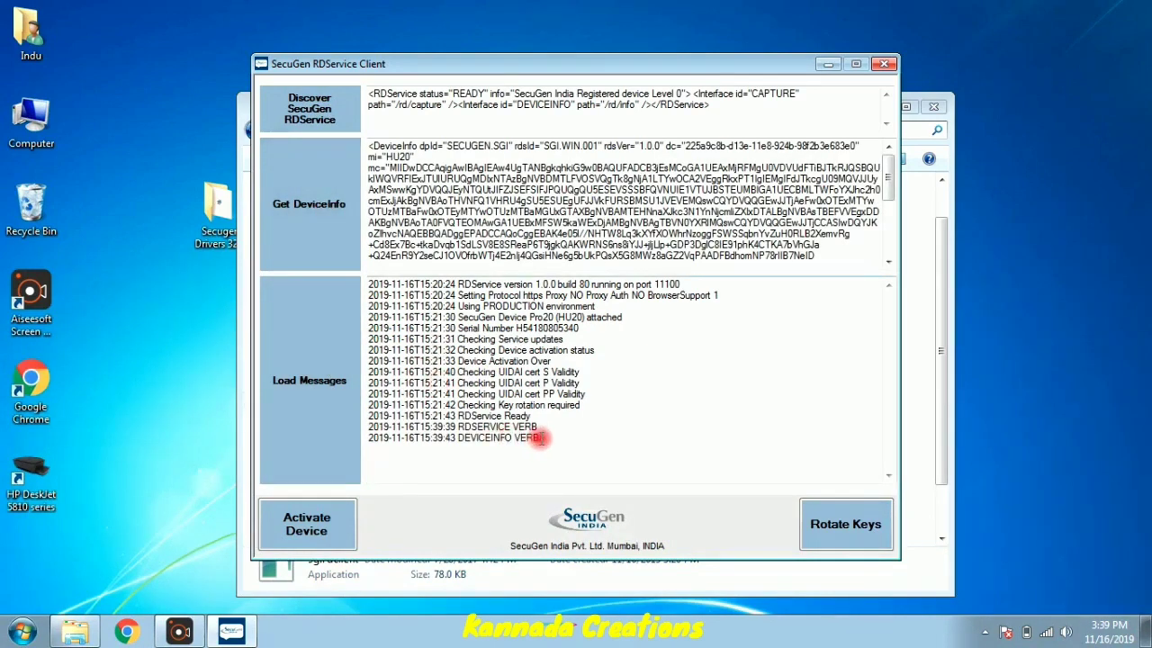
drag(540, 439, 564, 438)
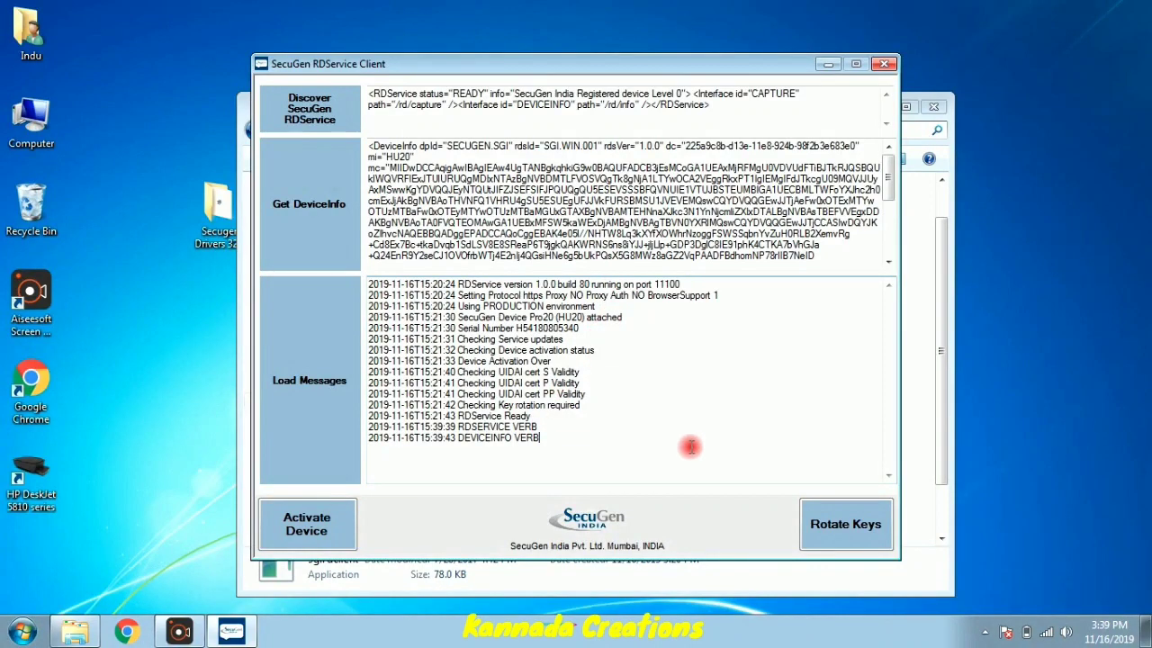
click(325, 524)
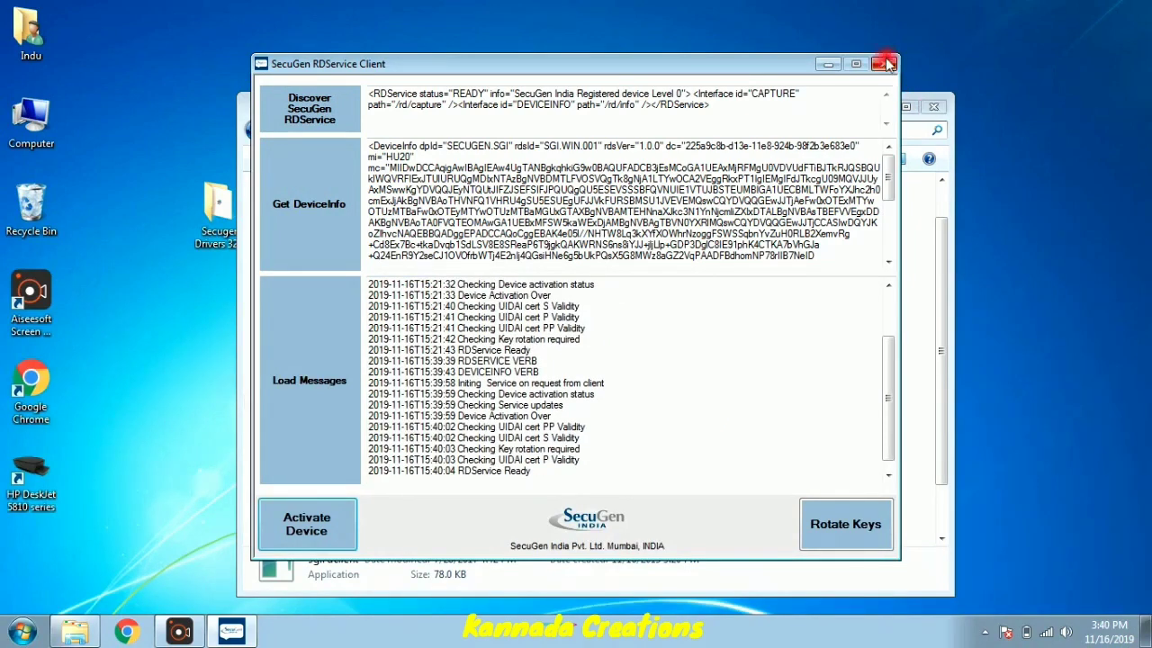
click(884, 64)
- Close the SecuGen folder window and refresh the desktop
click(932, 106)
right_click(393, 110)
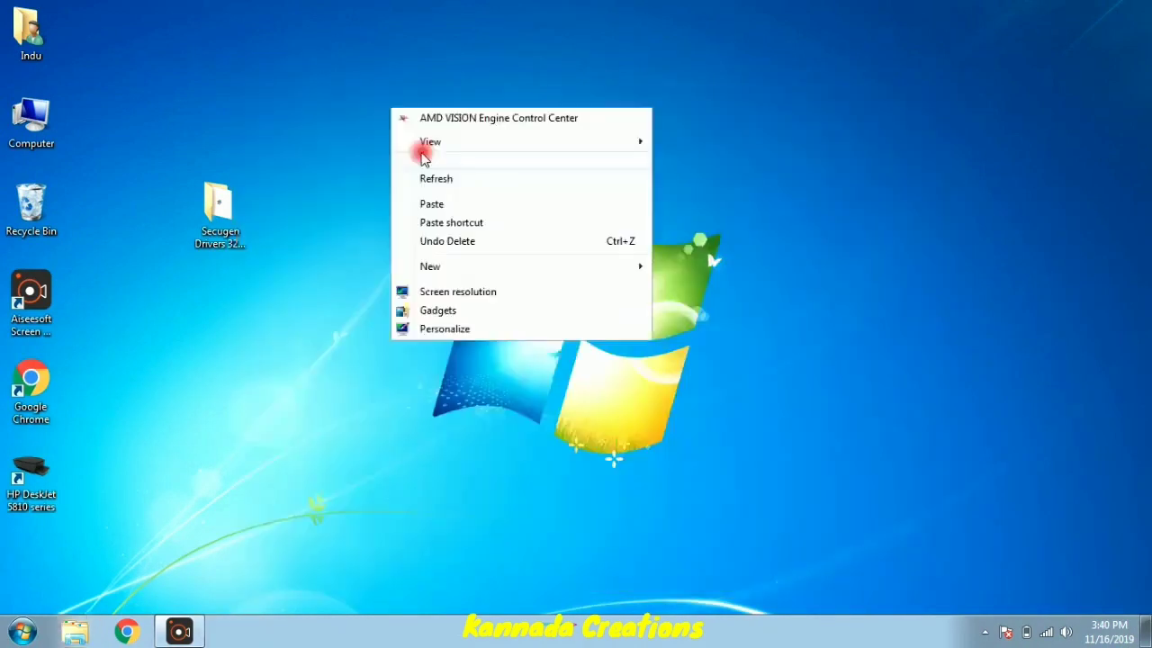
click(436, 179)
- Launch Google Chrome and search 'ahara' from the address bar
click(127, 632)
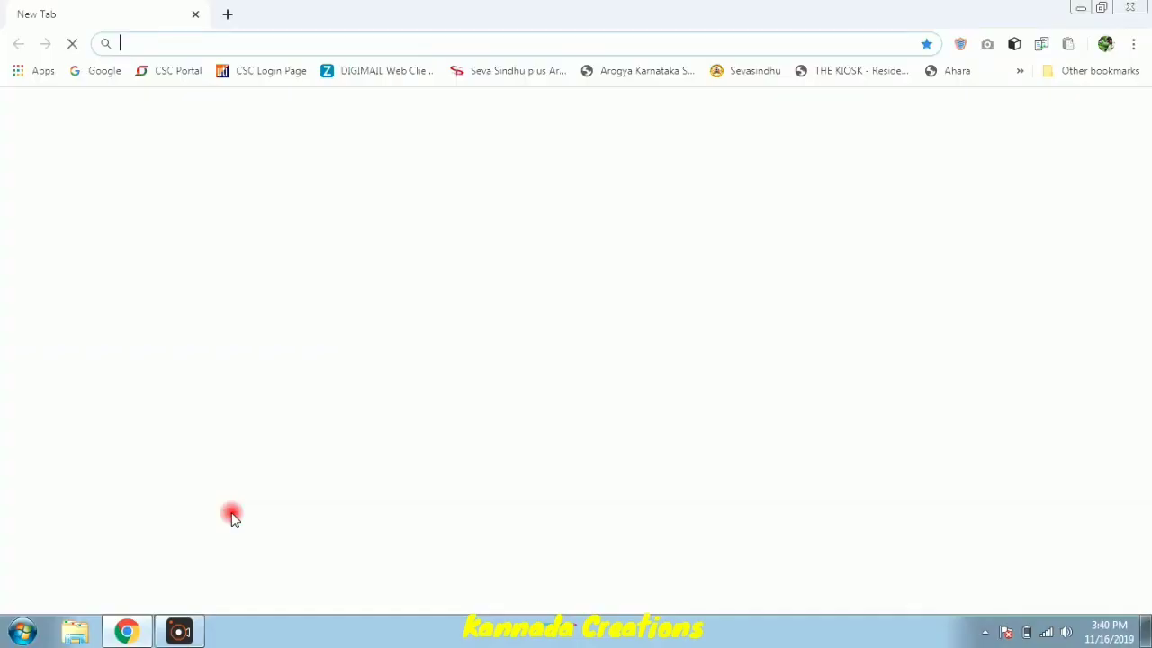
click(564, 38)
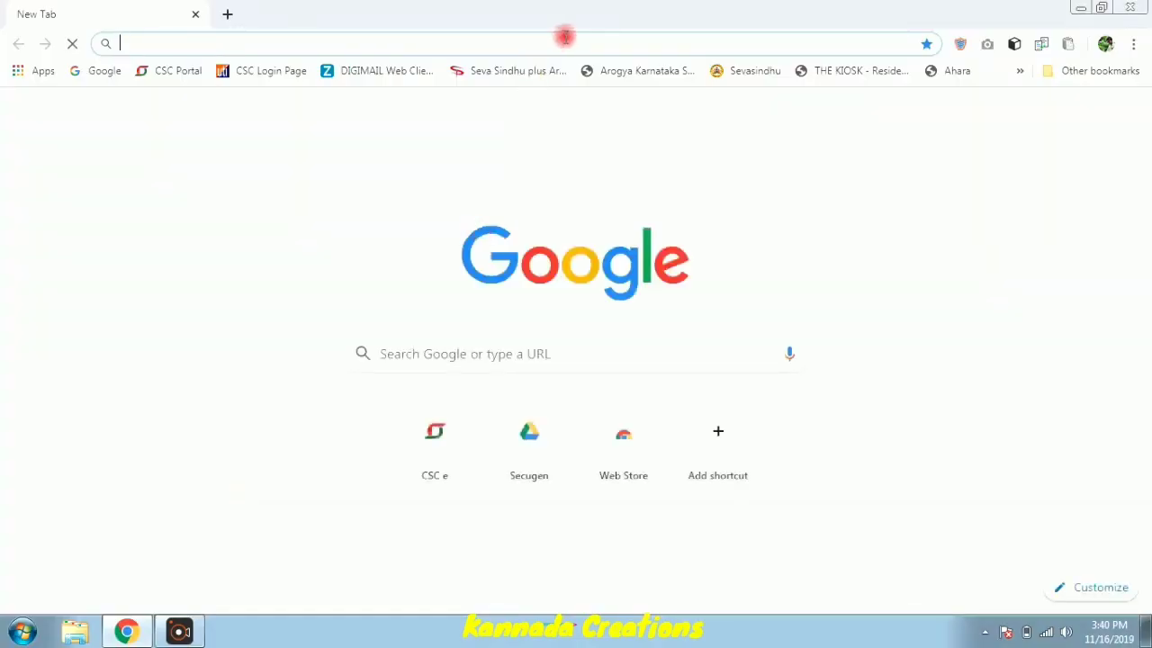
text(ahara)
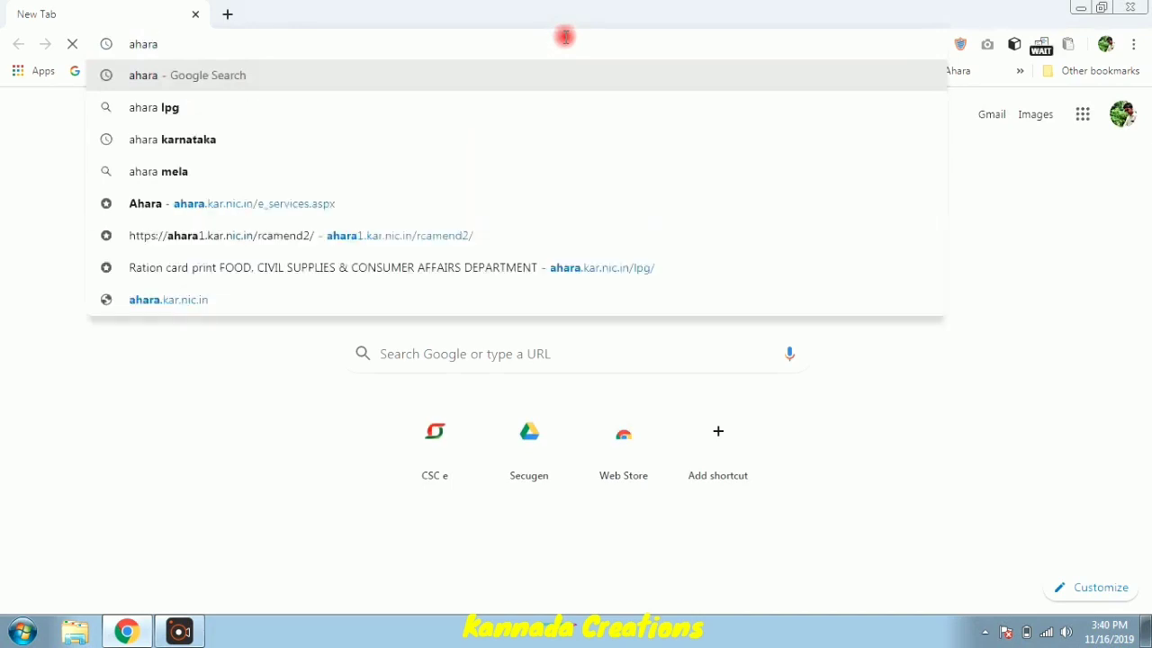
key(Return)
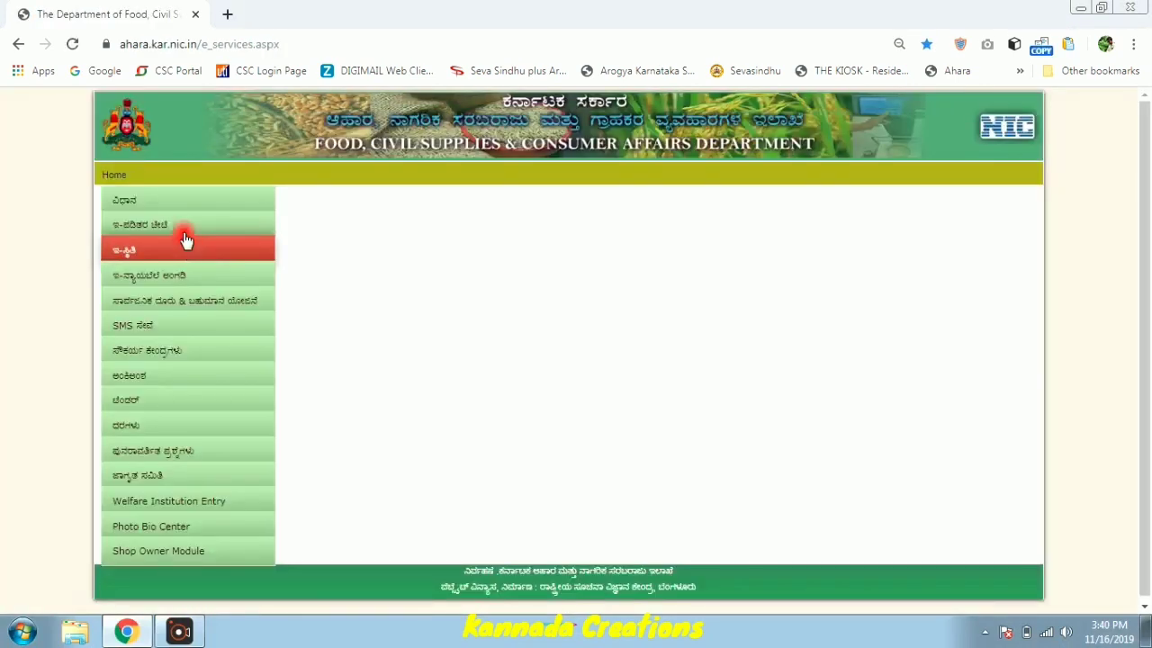
- Open the e-ration card amendment module for the Belagavi/Mysuru divisions and proceed to the Kannada form
mouse_move(182, 230)
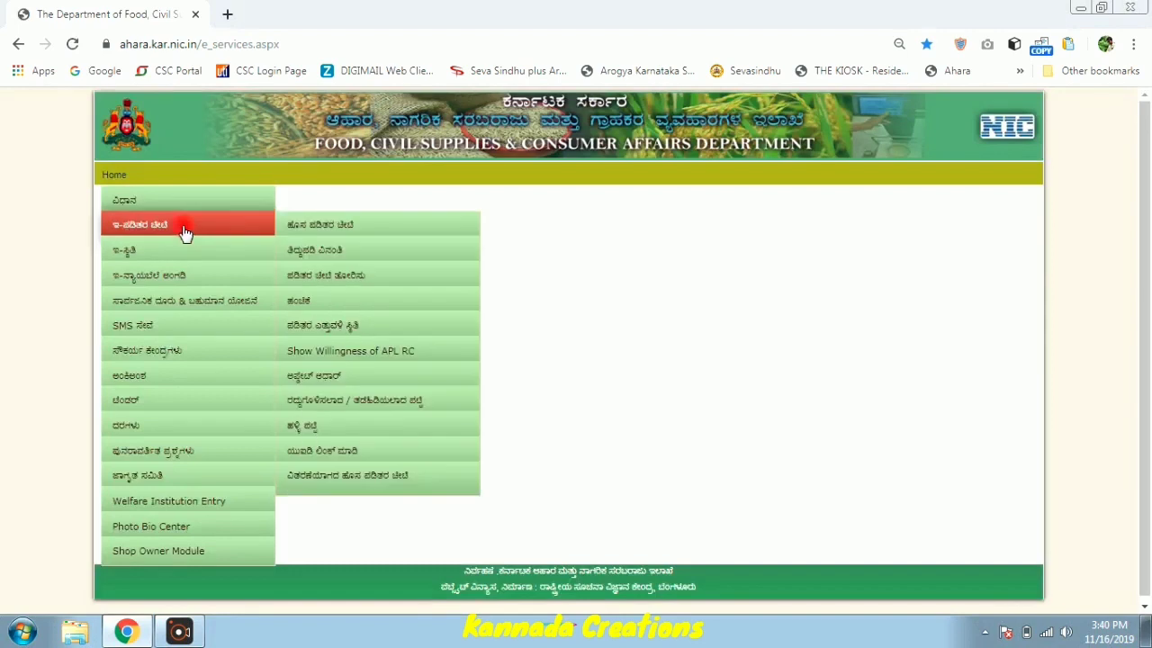
click(303, 253)
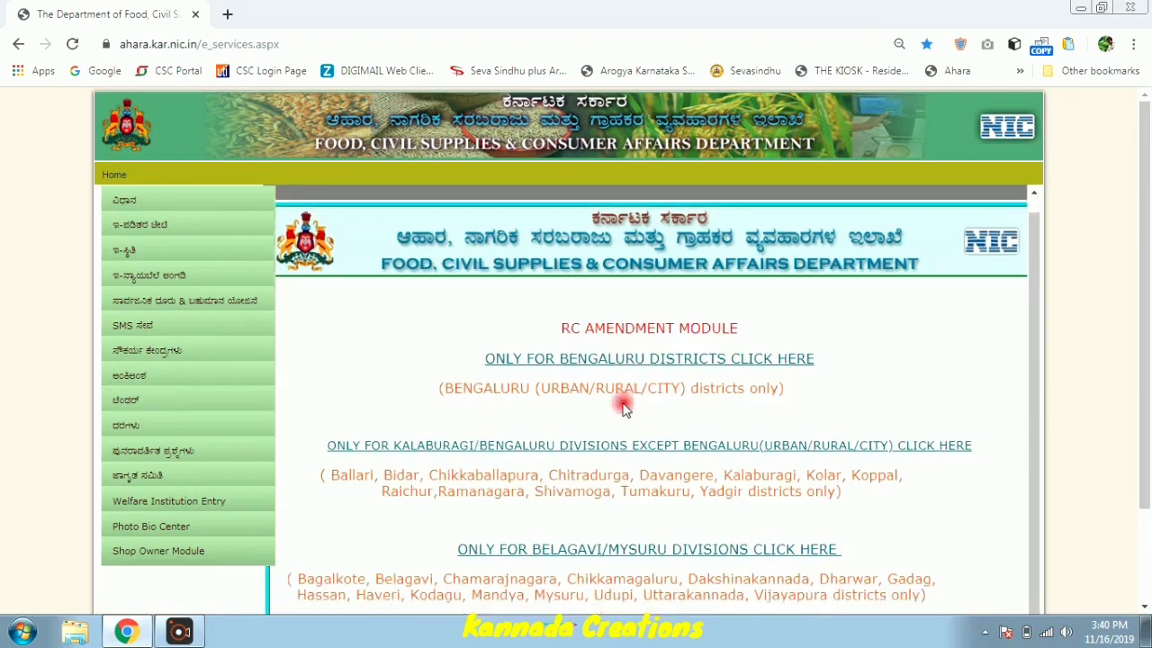
scroll(611, 423, down, 1)
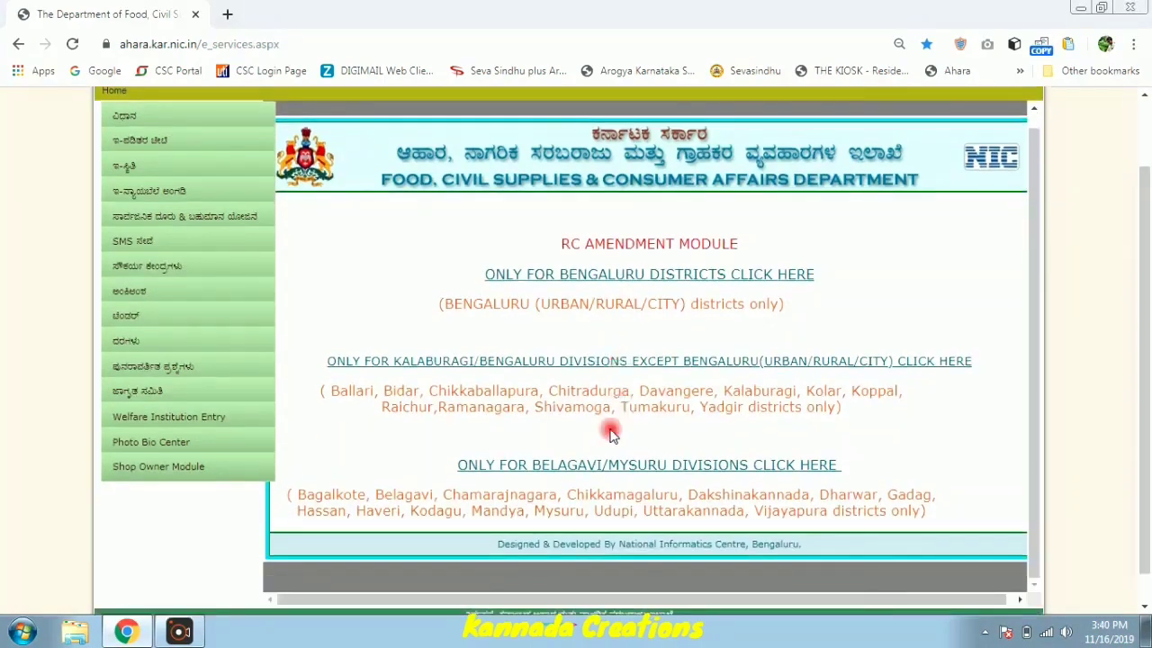
click(577, 470)
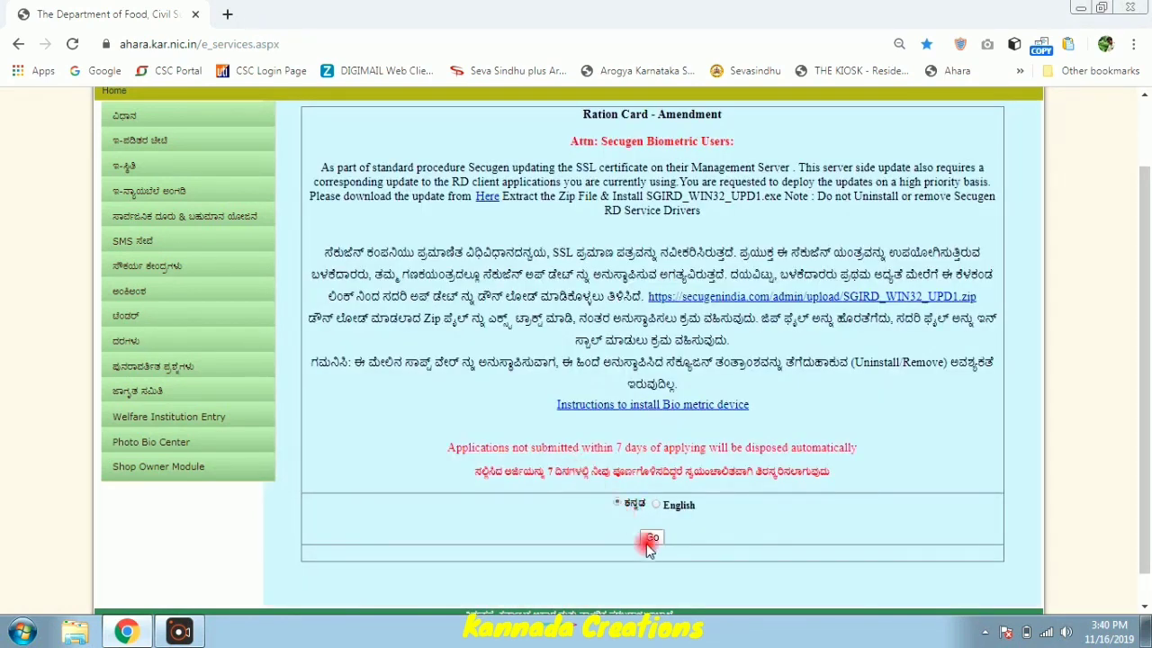
click(651, 540)
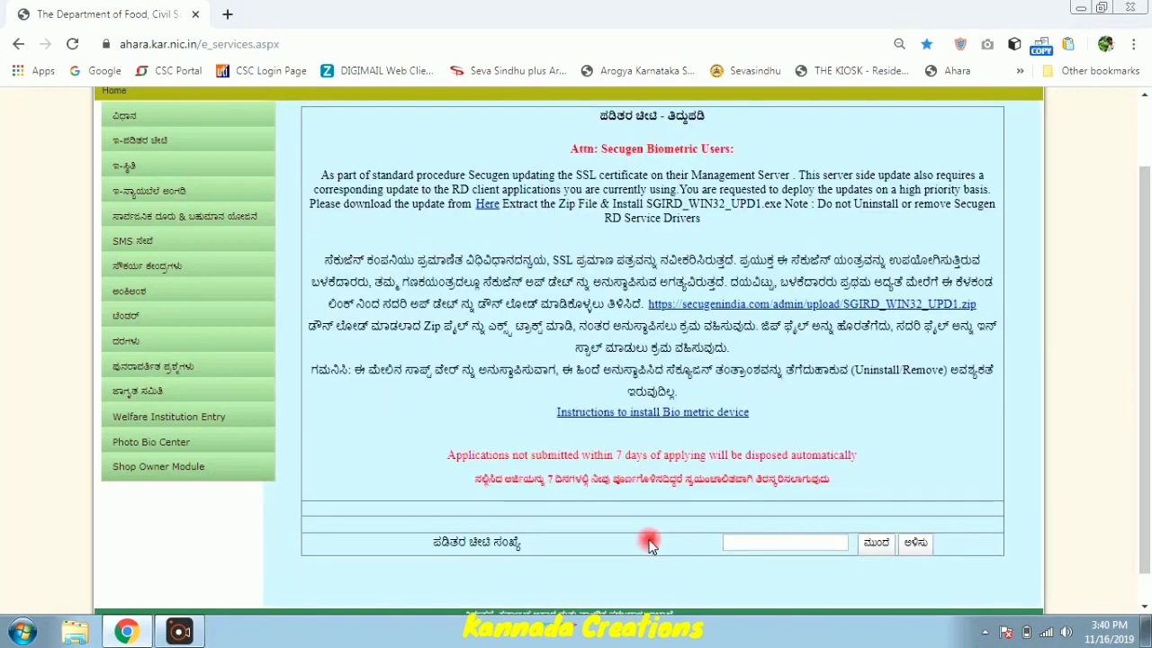
- Enter and submit the household's ration card number
click(744, 542)
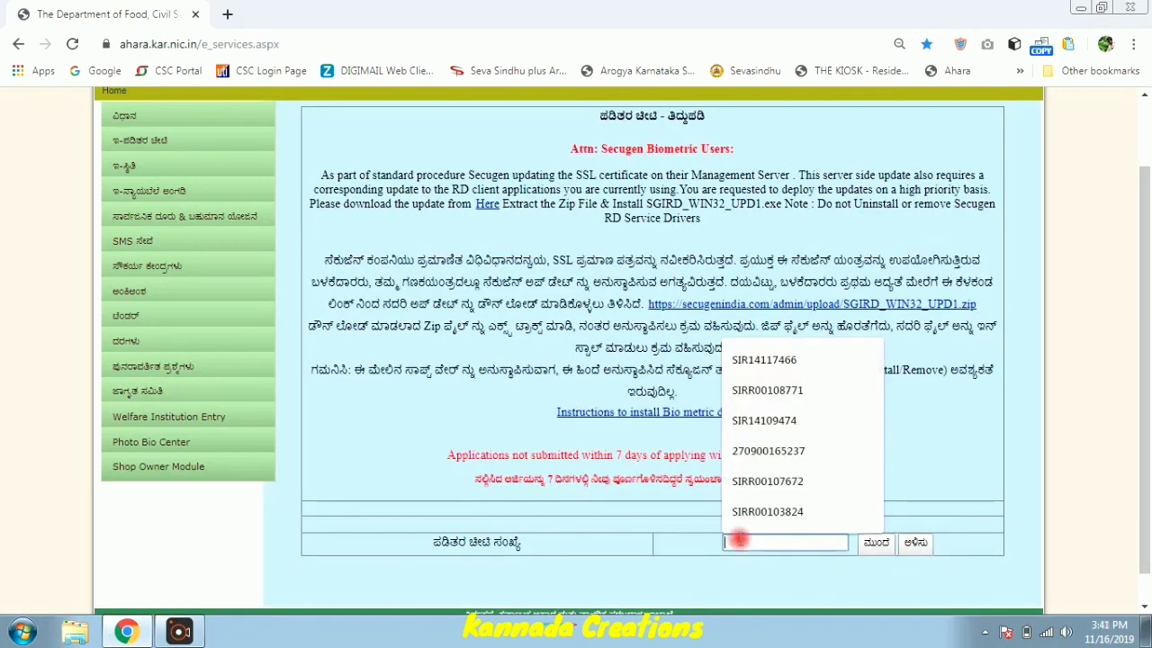
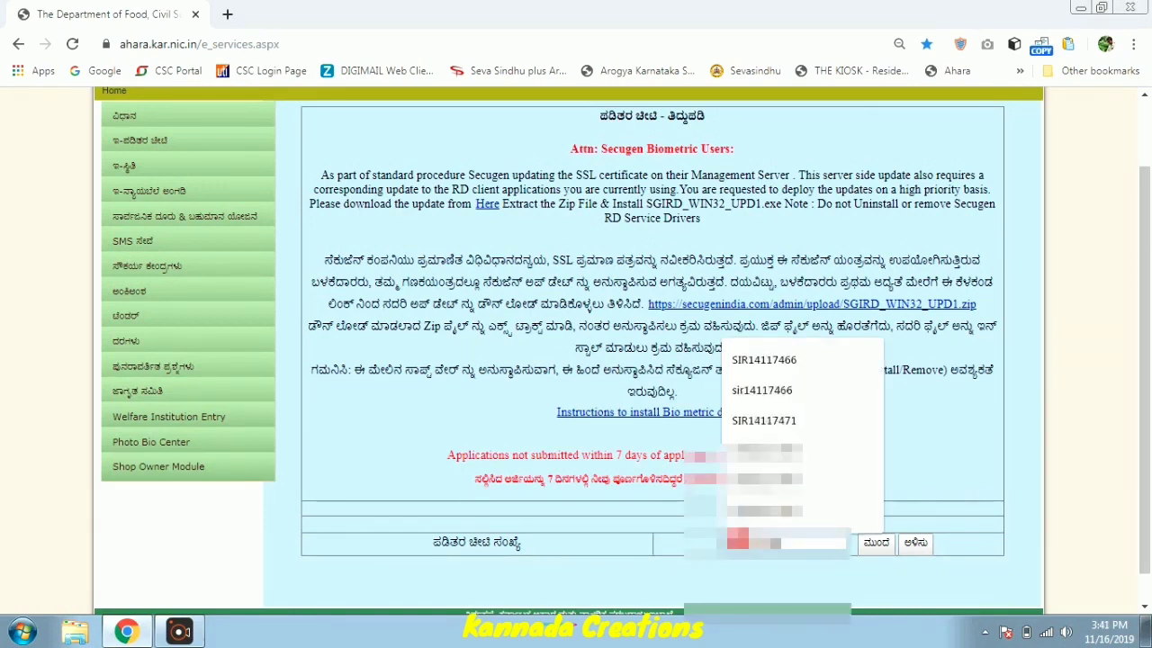
click(873, 544)
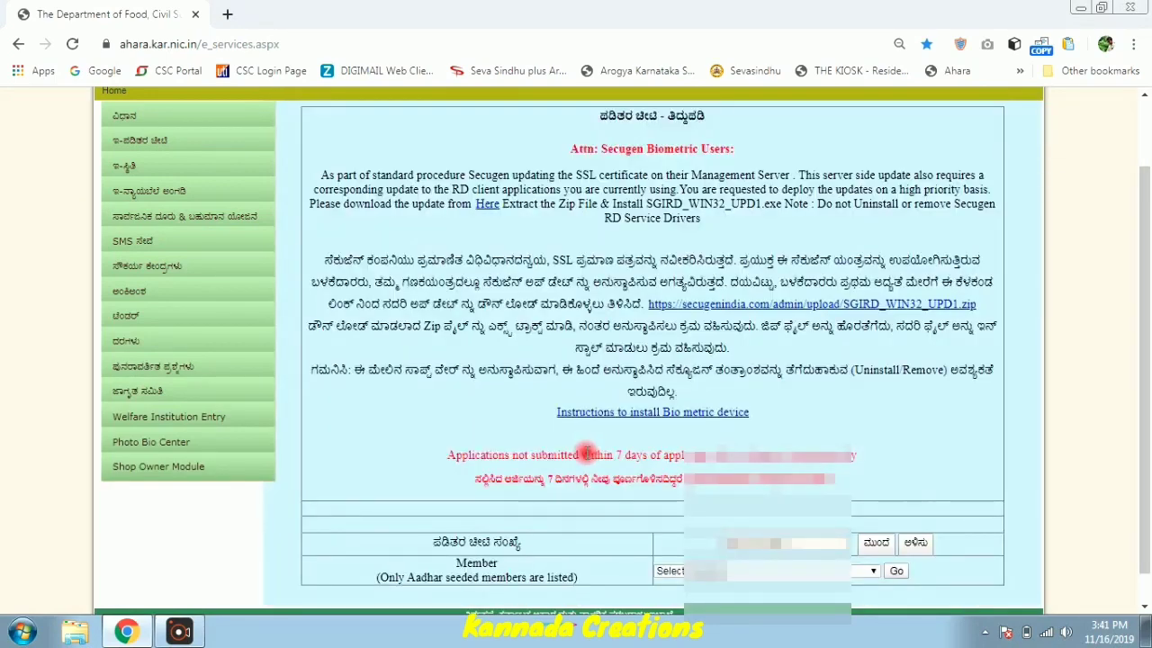
- Choose the household member from the Member list, load their details, and select Finger Print
scroll(592, 453, down, 1)
click(717, 538)
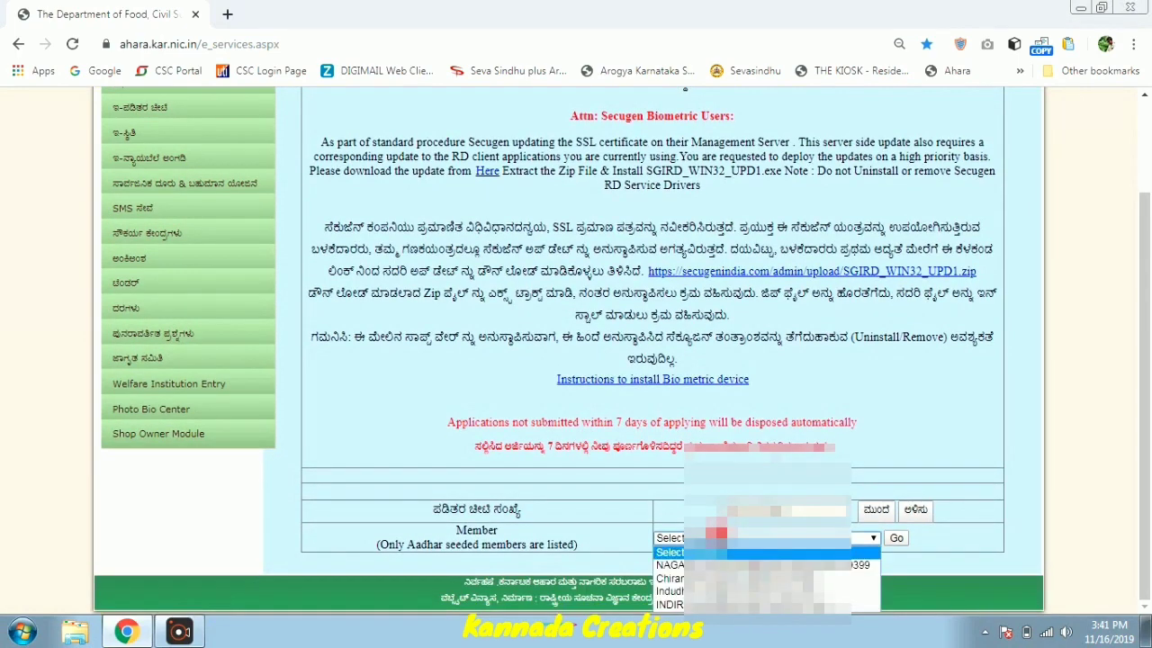
click(670, 592)
click(897, 538)
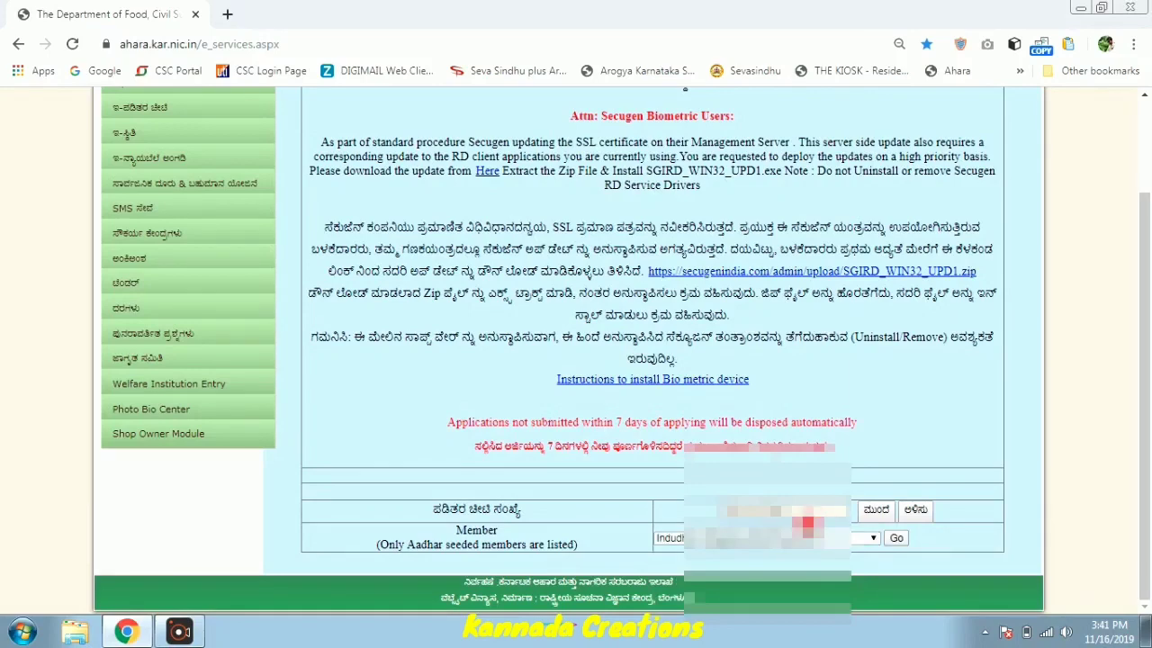
click(802, 520)
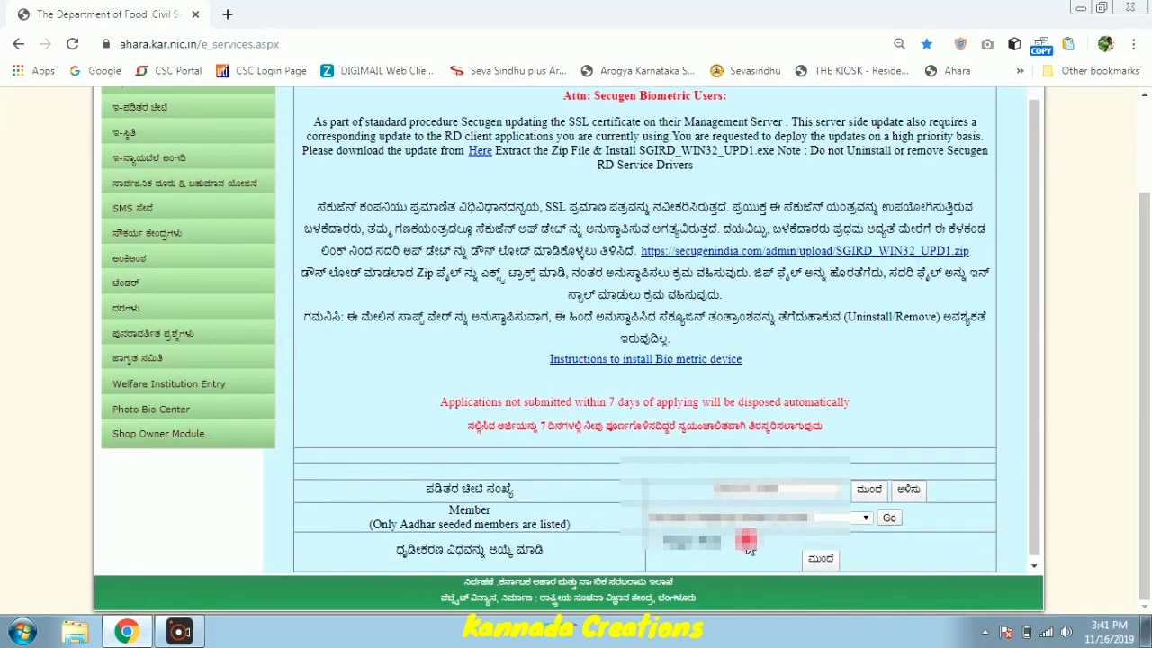
- Proceed with Finger Print authentication and move into the captcha field
click(818, 555)
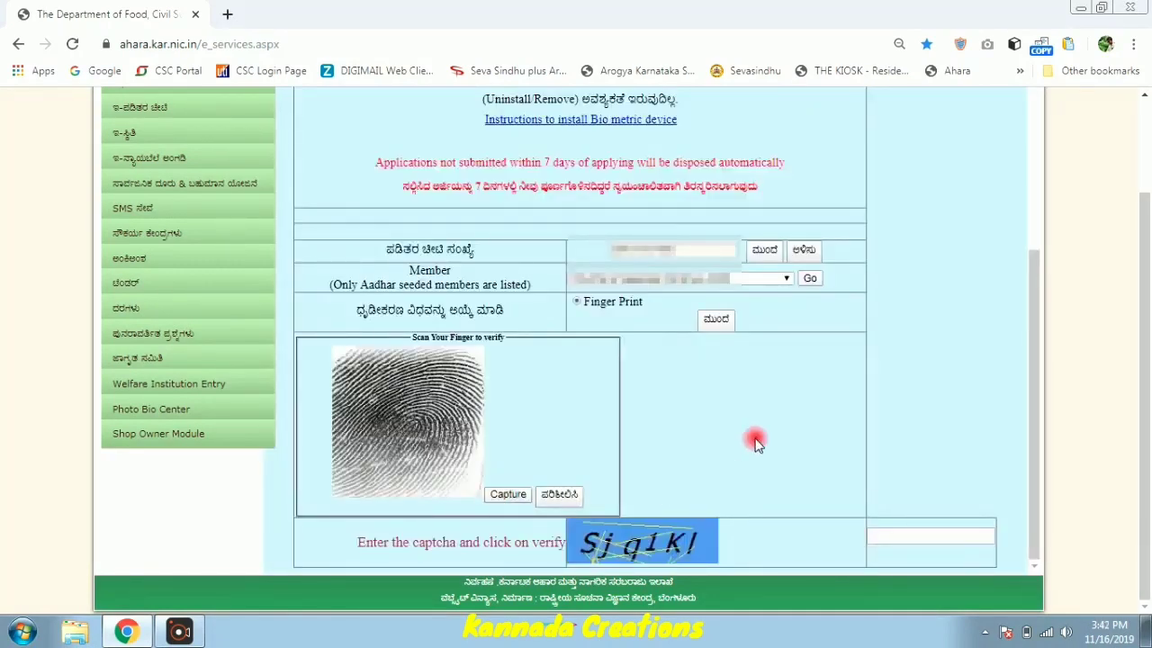
click(899, 535)
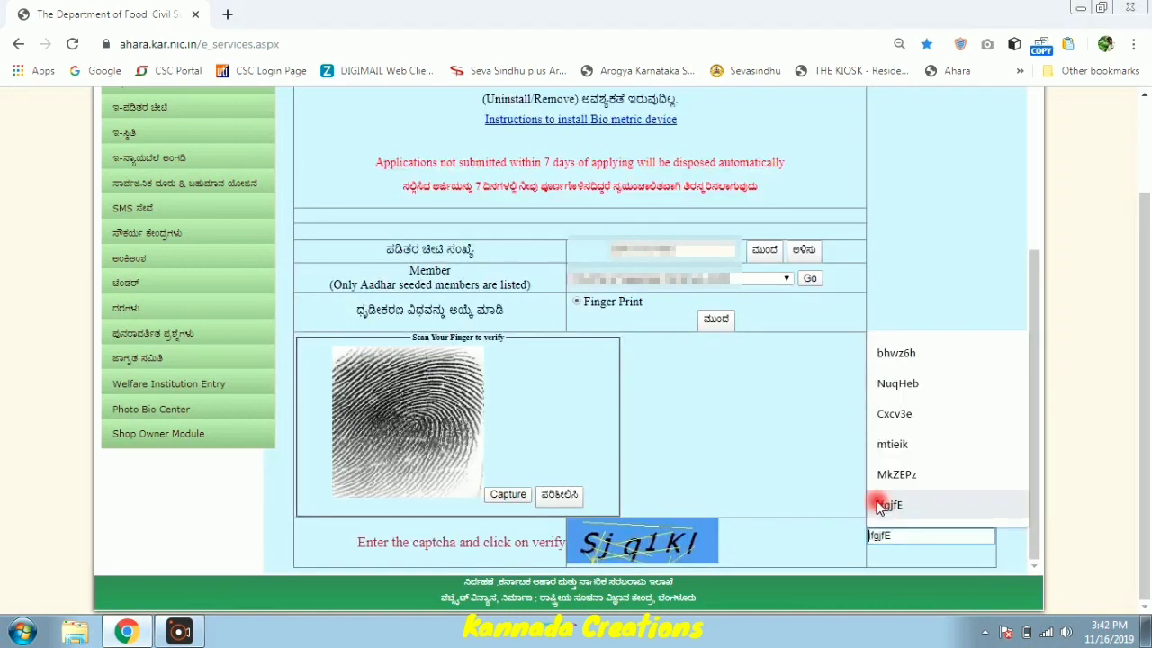